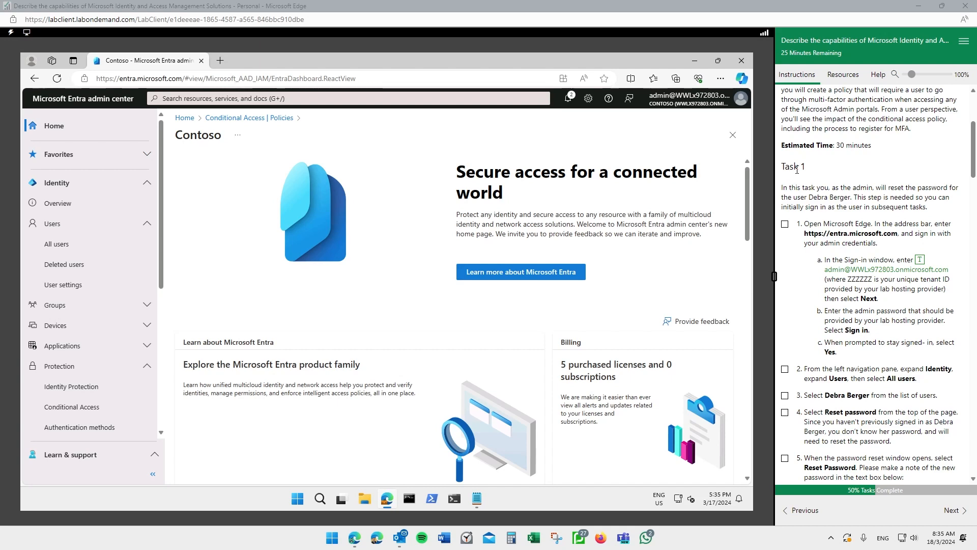
- Review the lab overview, highlighting the learning path summary and the admin center title
{"action": "scroll", "coordinate": [798, 169], "scroll_direction": "up", "scroll_amount": 3}
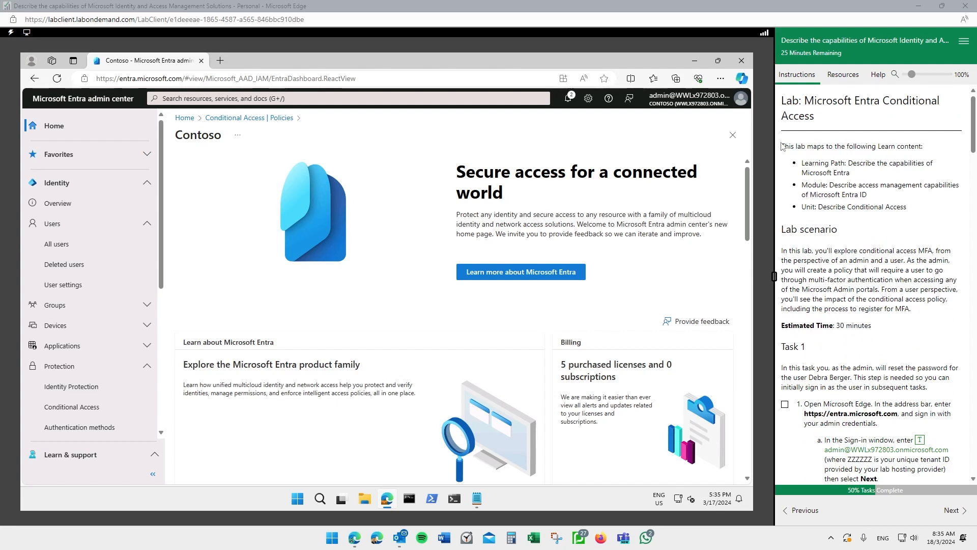
{"action": "left_click_drag", "start_coordinate": [784, 144], "coordinate": [915, 208]}
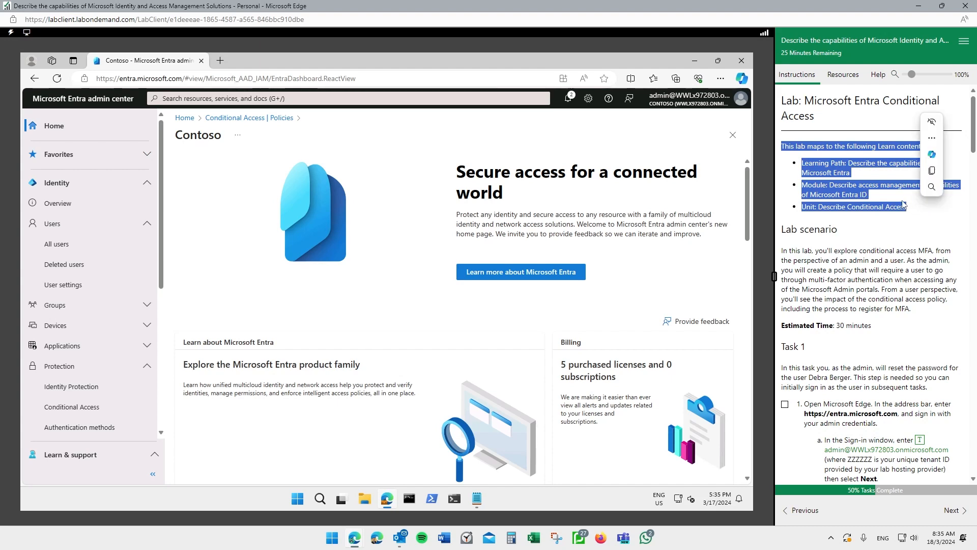
{"action": "scroll", "coordinate": [903, 204], "scroll_direction": "down", "scroll_amount": 2}
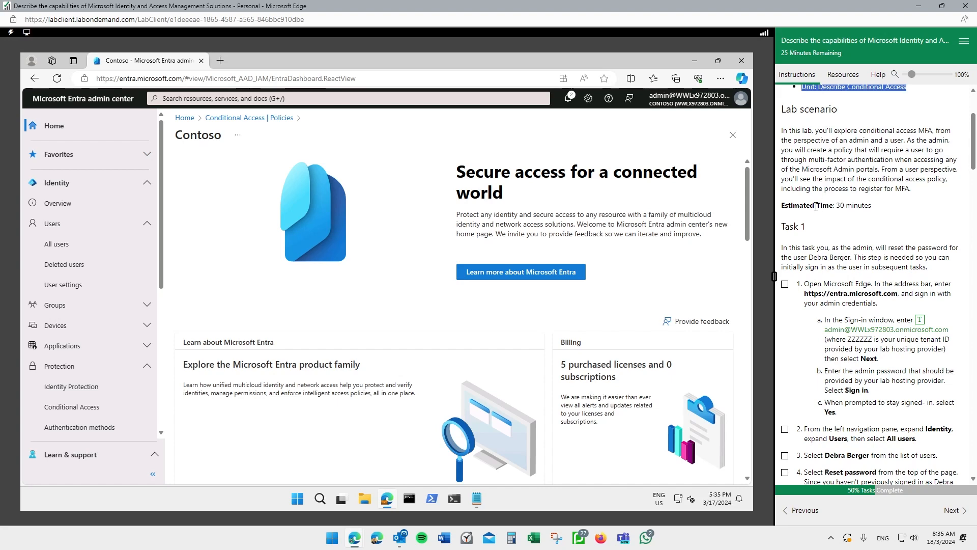
{"action": "scroll", "coordinate": [817, 206], "scroll_direction": "down", "scroll_amount": 1}
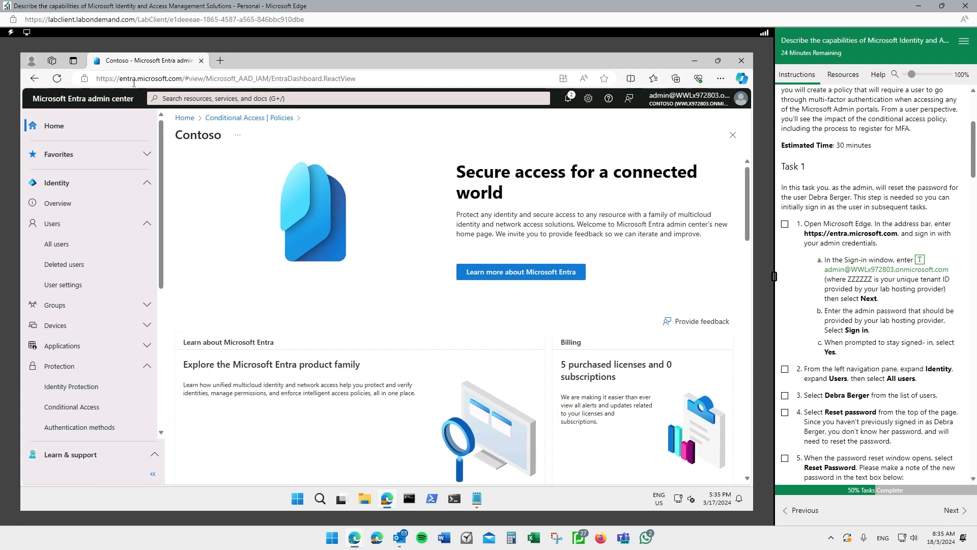
{"action": "mouse_move", "coordinate": [131, 87]}
{"action": "left_mouse_down"}
{"action": "mouse_move", "coordinate": [97, 80]}
{"action": "mouse_move", "coordinate": [29, 100]}
{"action": "mouse_move", "coordinate": [159, 101]}
{"action": "mouse_move", "coordinate": [133, 83]}
{"action": "left_mouse_up"}
{"action": "key", "text": "Escape"}
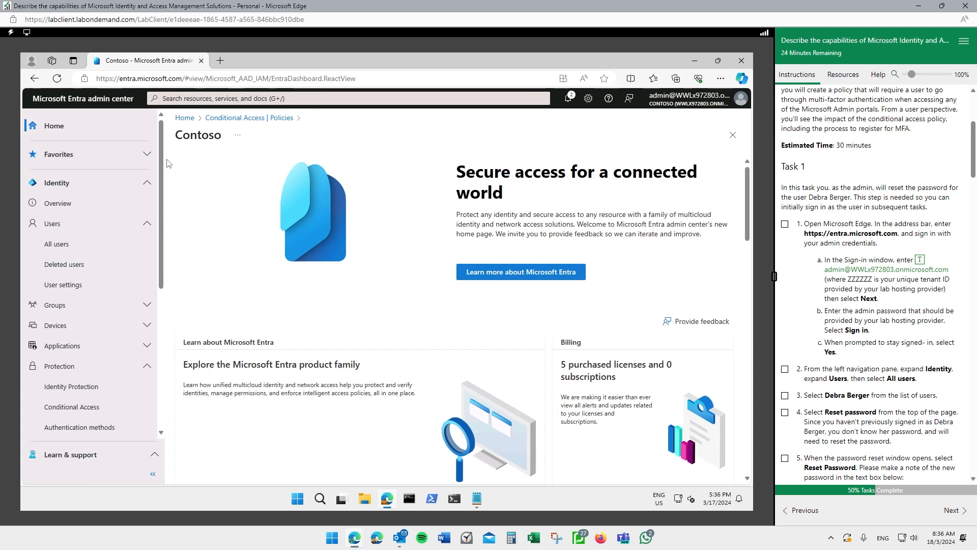
- Check off lab step 1, glance at the Resources tab, and return to Instructions
{"action": "left_click", "coordinate": [785, 227]}
{"action": "left_click", "coordinate": [843, 75]}
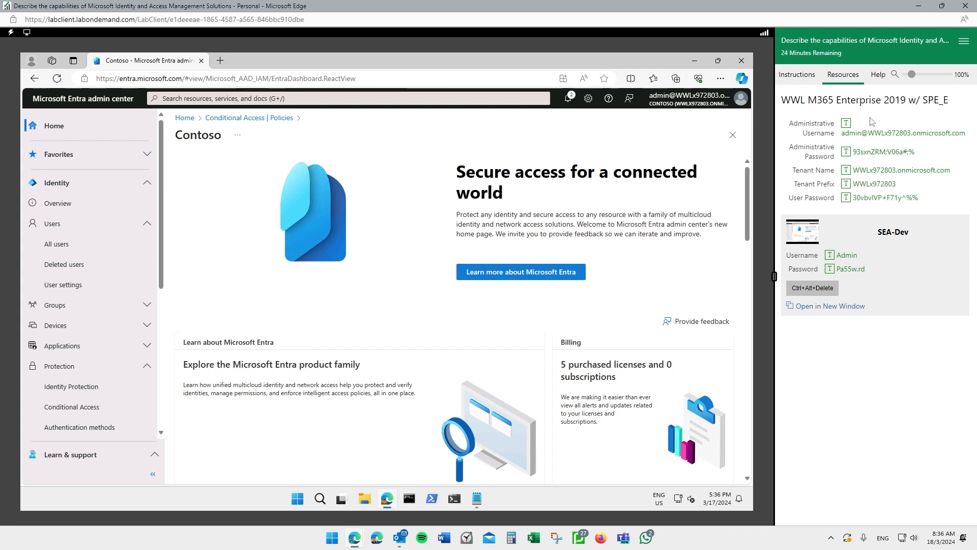
{"action": "left_click", "coordinate": [793, 76]}
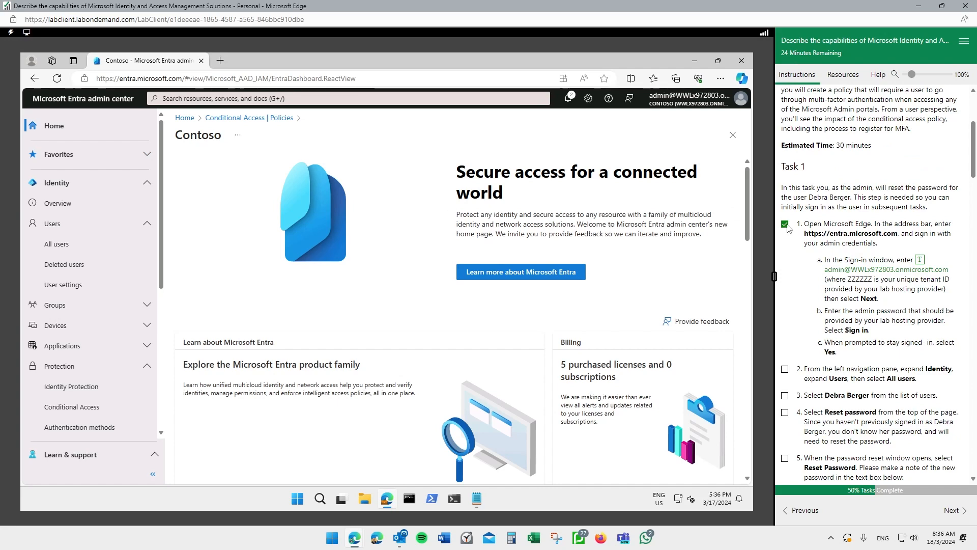
{"action": "scroll", "coordinate": [790, 228], "scroll_direction": "down", "scroll_amount": 2}
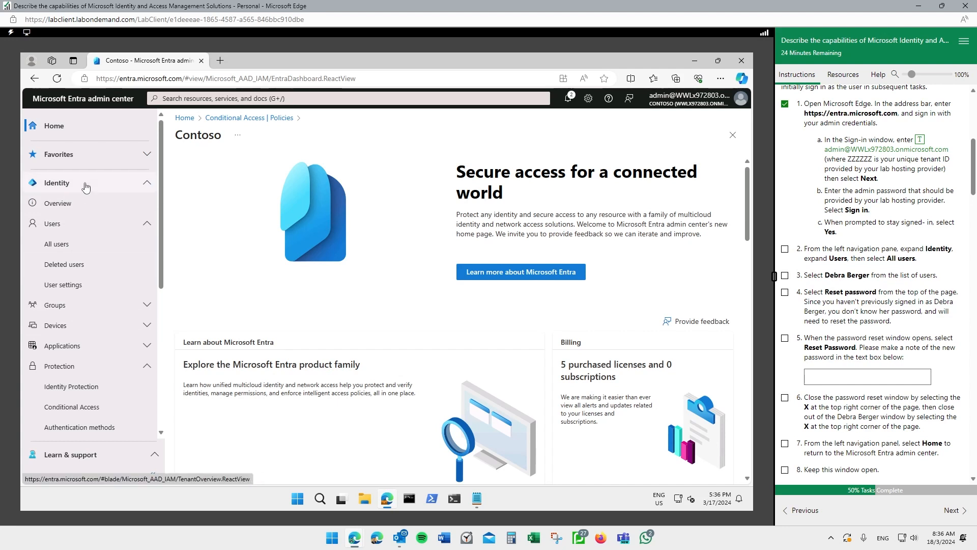
- Search All users for the lab user, open her profile, and tick lab steps 2 and 3
{"action": "left_click", "coordinate": [62, 245]}
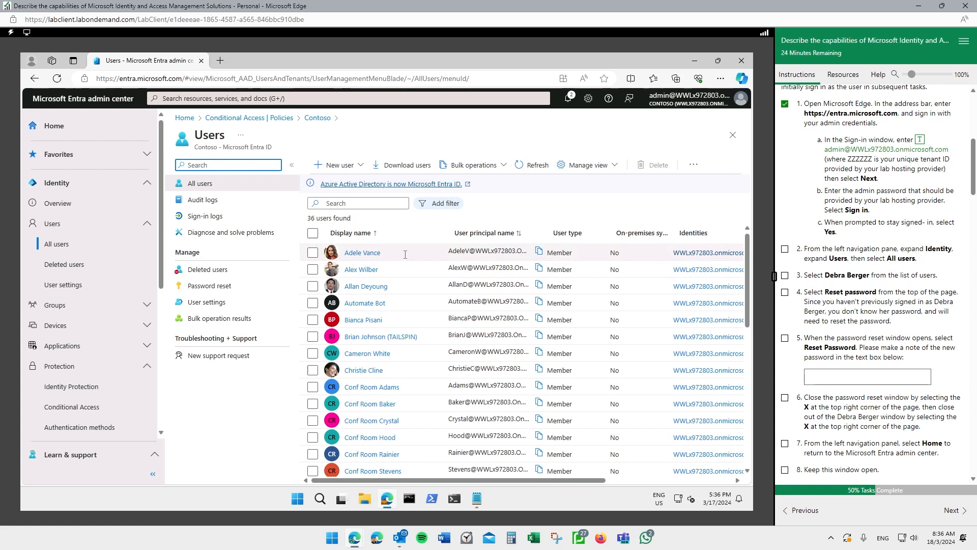
{"action": "scroll", "coordinate": [408, 253], "scroll_direction": "down", "scroll_amount": 3}
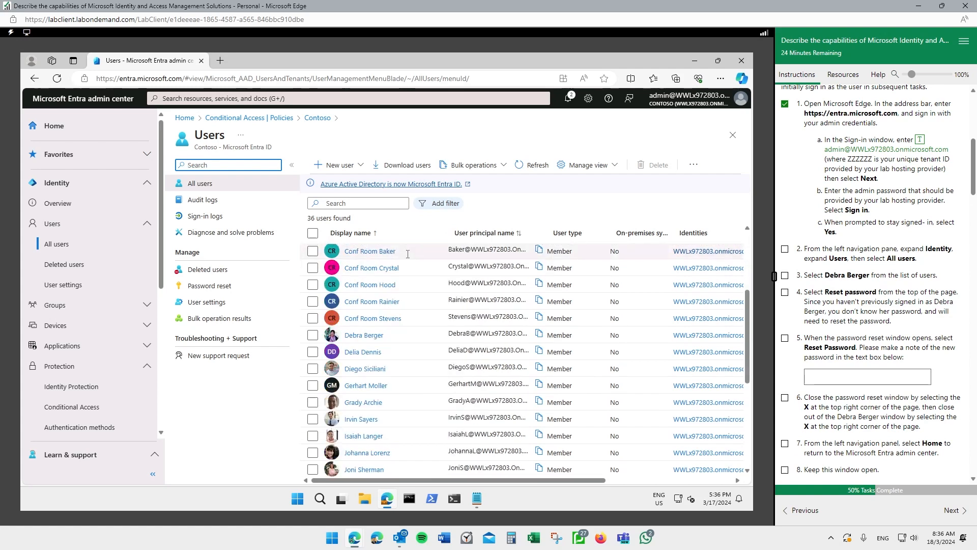
{"action": "left_click", "coordinate": [350, 203]}
{"action": "type", "text": "debra"}
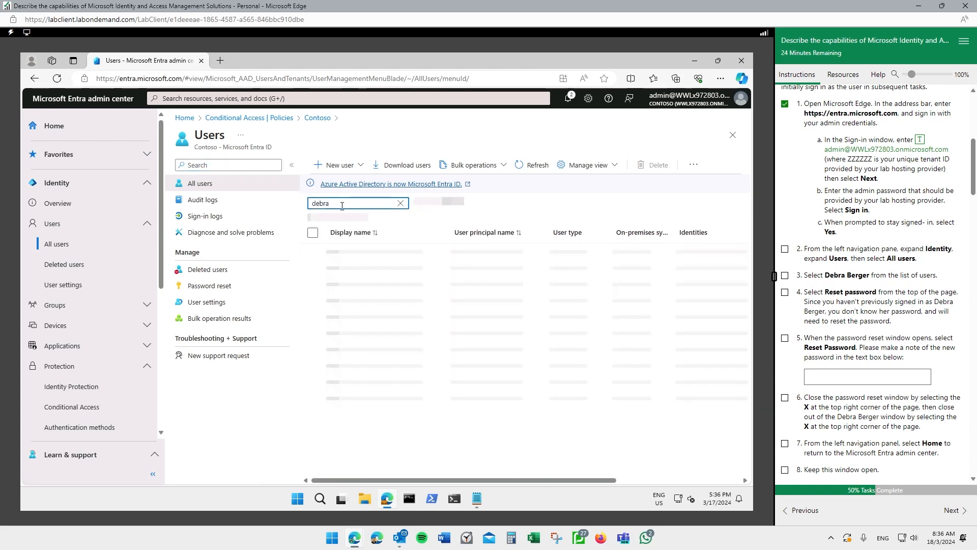
{"action": "left_click", "coordinate": [372, 257]}
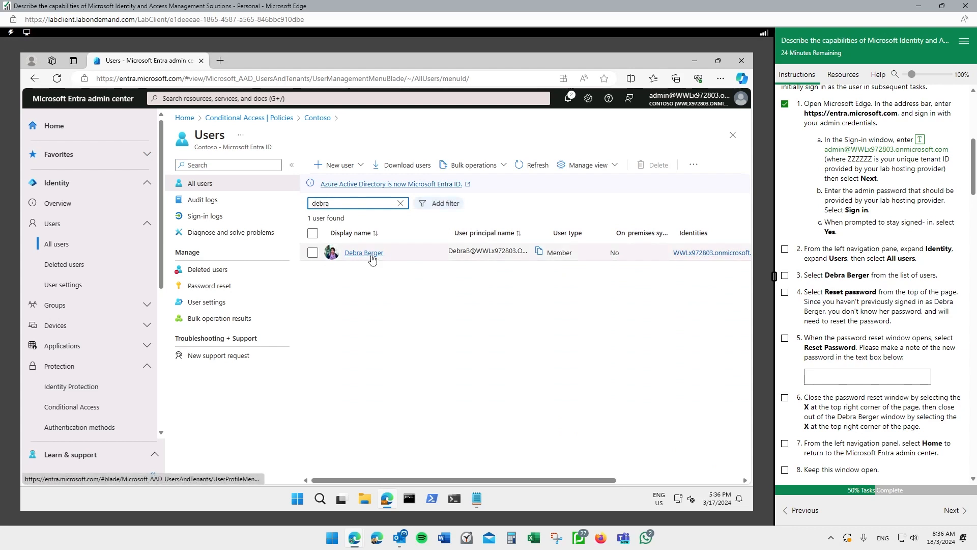
{"action": "left_click", "coordinate": [785, 249]}
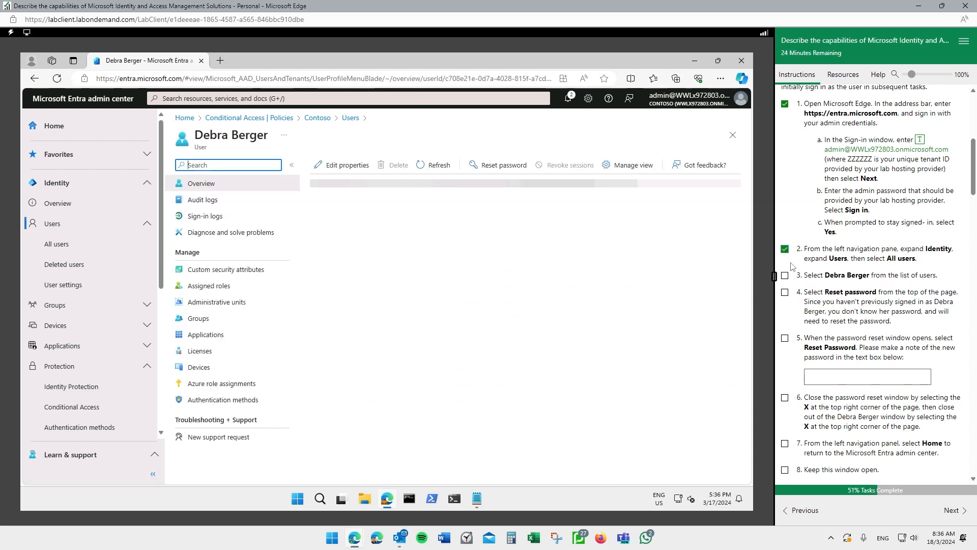
{"action": "left_click", "coordinate": [785, 275]}
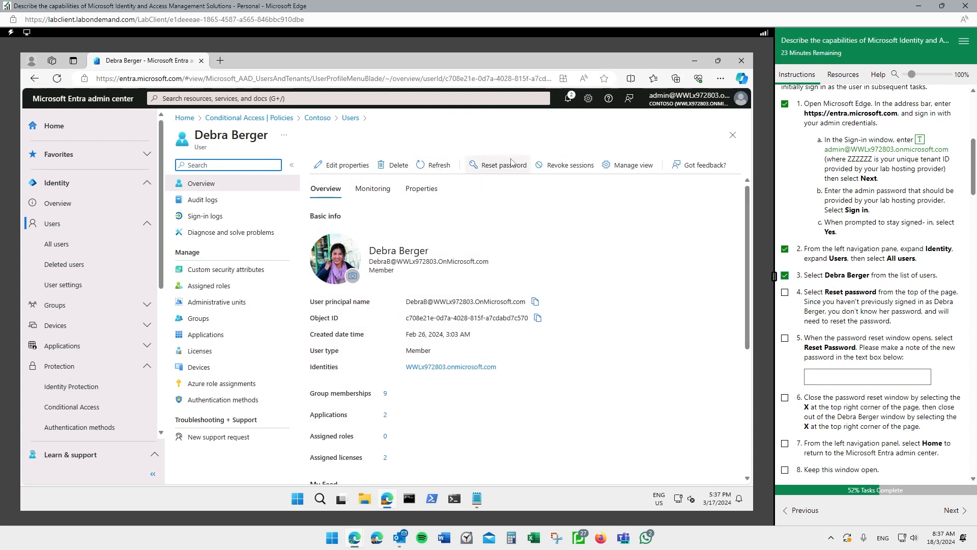
- Reset the lab user's password to generate a new temporary password
{"action": "key", "text": "ctrl+2"}
{"action": "mouse_move", "coordinate": [507, 154]}
{"action": "left_mouse_down"}
{"action": "mouse_move", "coordinate": [473, 148]}
{"action": "mouse_move", "coordinate": [530, 155]}
{"action": "mouse_move", "coordinate": [503, 147]}
{"action": "left_mouse_up"}
{"action": "key", "text": "Escape"}
{"action": "left_click", "coordinate": [515, 166]}
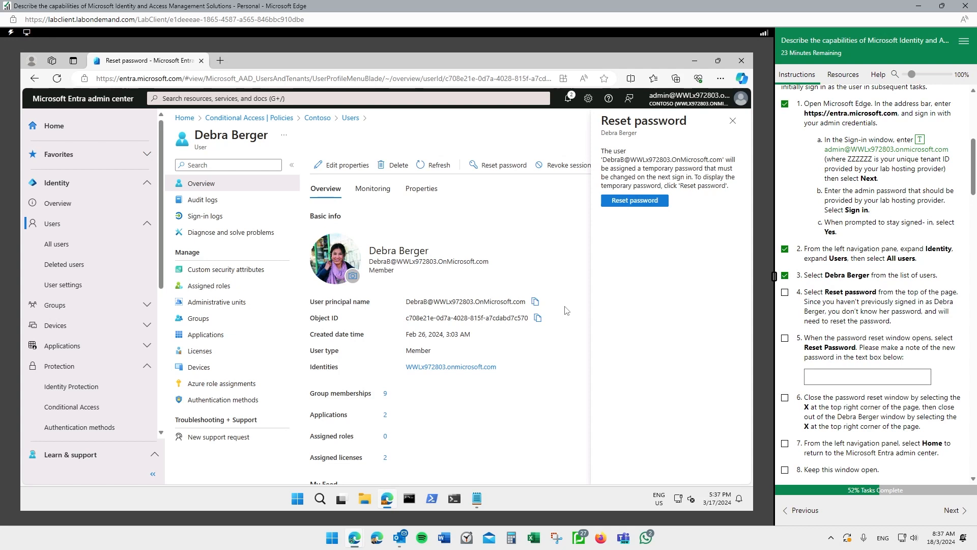
{"action": "left_click", "coordinate": [639, 201]}
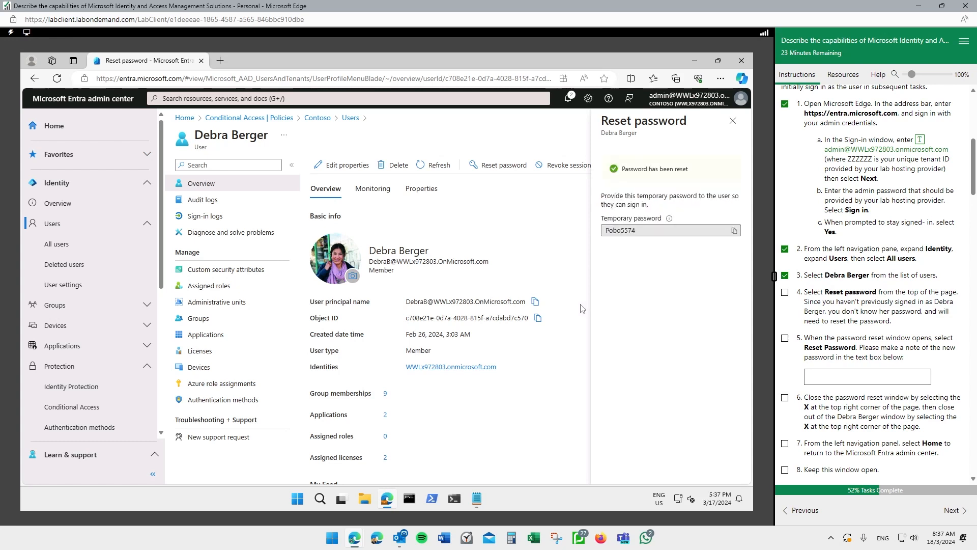
- Copy the temporary password into the lab note box, close the pane, and tick steps 4–6
{"action": "left_click", "coordinate": [638, 230]}
{"action": "left_click_drag", "start_coordinate": [637, 230], "coordinate": [601, 232]}
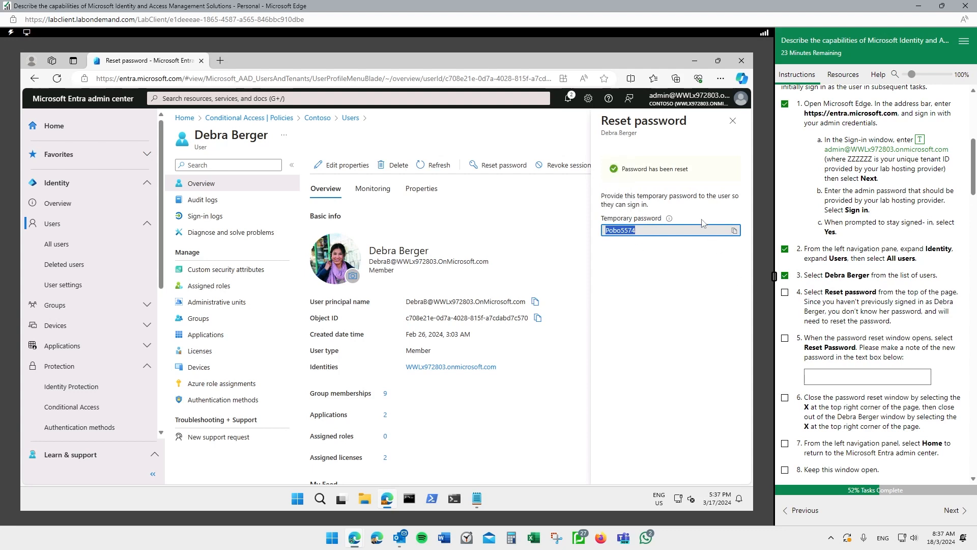
{"action": "left_click", "coordinate": [853, 378]}
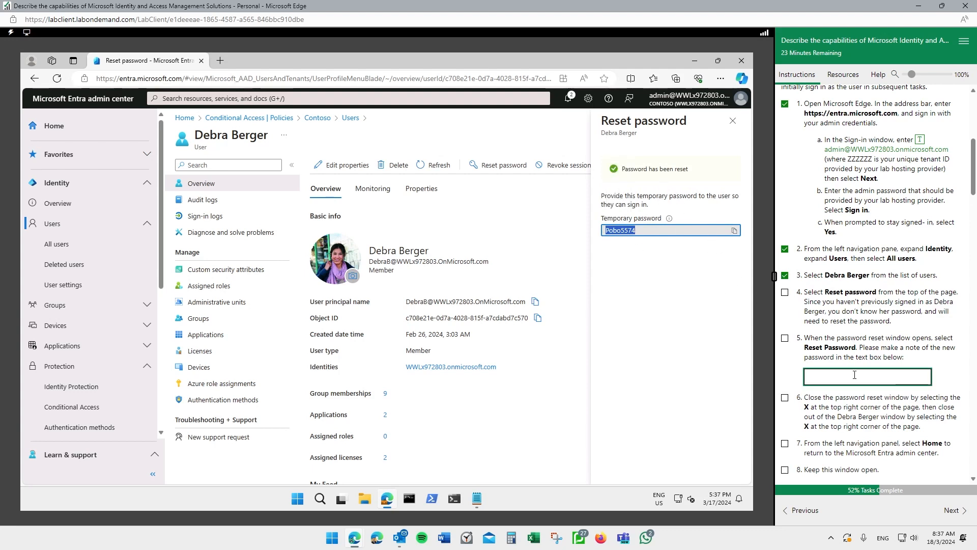
{"action": "left_click", "coordinate": [785, 292]}
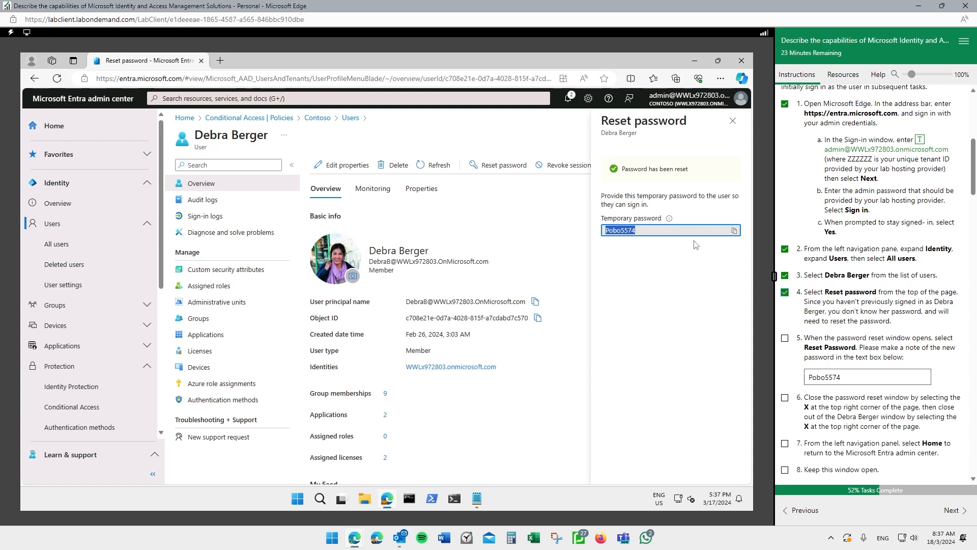
{"action": "left_click", "coordinate": [784, 339]}
{"action": "left_click", "coordinate": [733, 122]}
{"action": "left_click", "coordinate": [785, 397]}
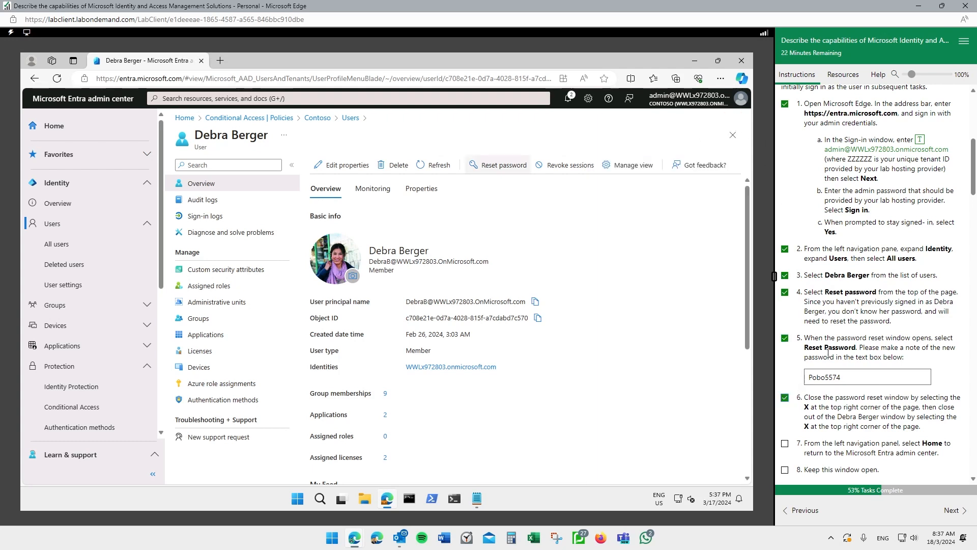
- Tick lab steps 7–8, go back to the admin center Home page, and tick Task 2 step 1
{"action": "scroll", "coordinate": [827, 352], "scroll_direction": "down", "scroll_amount": 1}
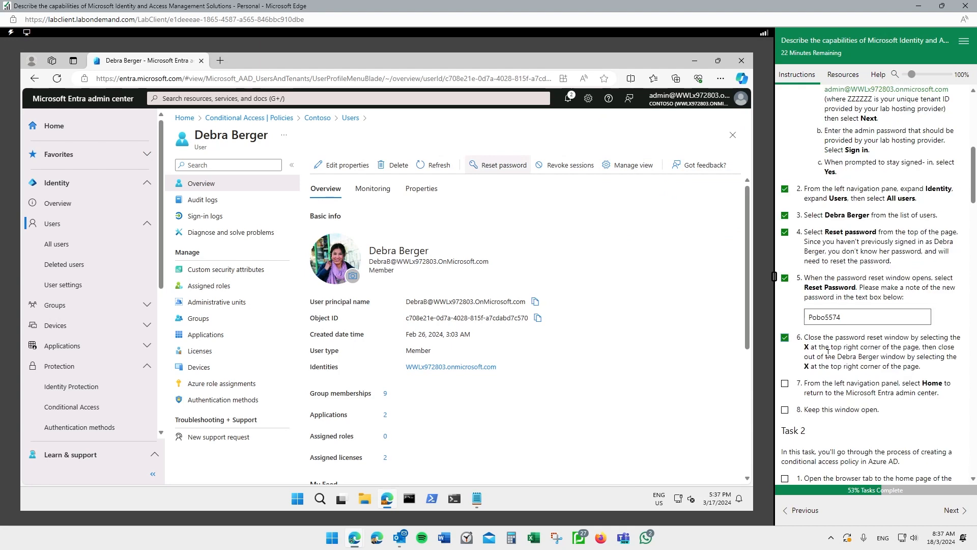
{"action": "left_click", "coordinate": [785, 383]}
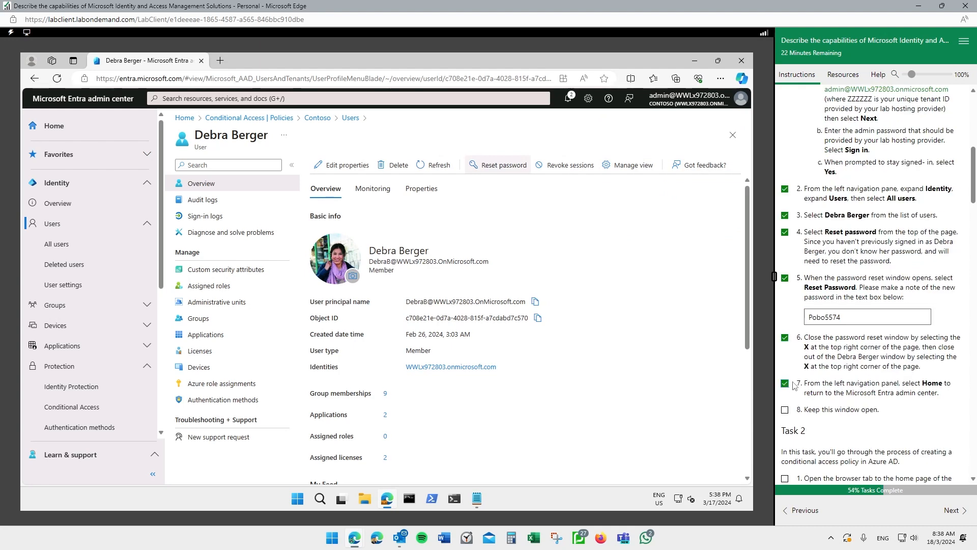
{"action": "left_click", "coordinate": [65, 128]}
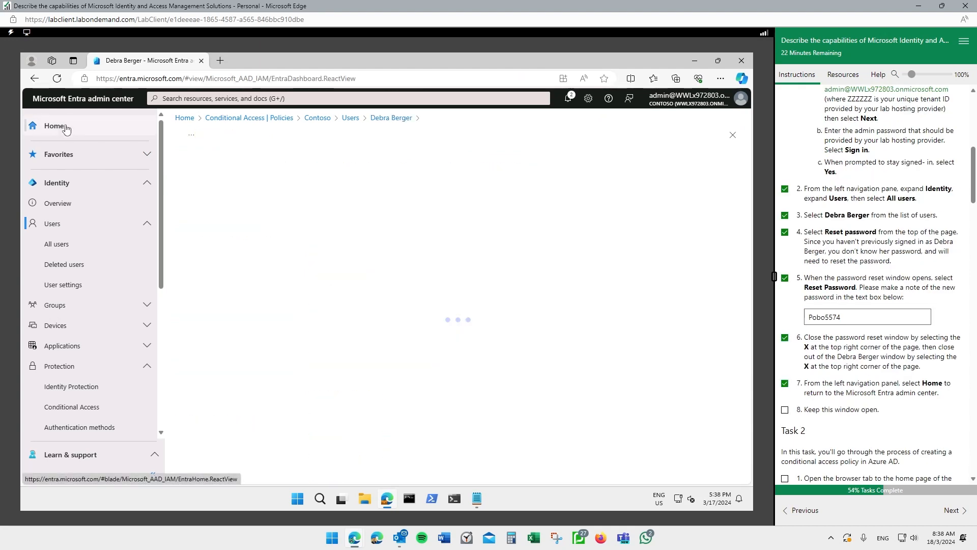
{"action": "left_click", "coordinate": [785, 410]}
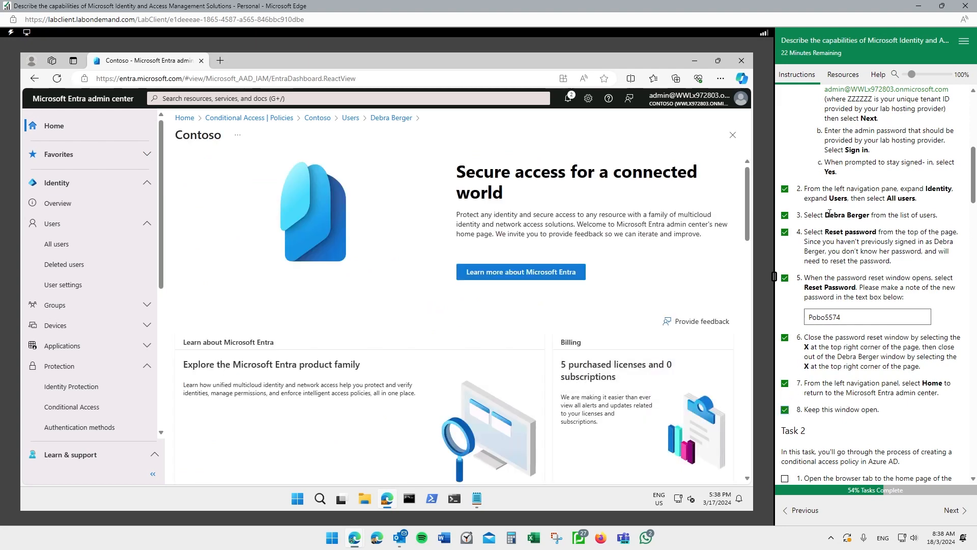
{"action": "scroll", "coordinate": [829, 214], "scroll_direction": "down", "scroll_amount": 5}
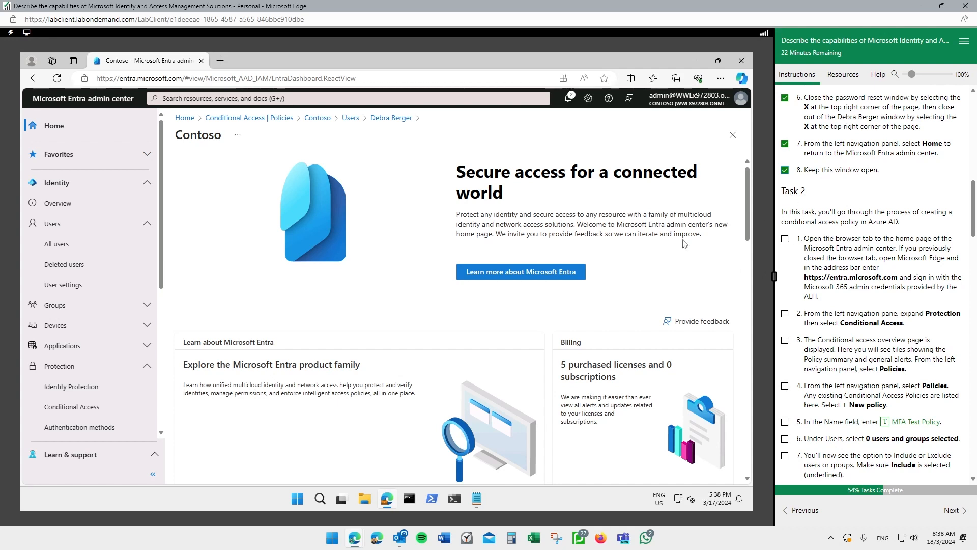
{"action": "left_click", "coordinate": [785, 240]}
{"action": "scroll", "coordinate": [800, 293], "scroll_direction": "down", "scroll_amount": 1}
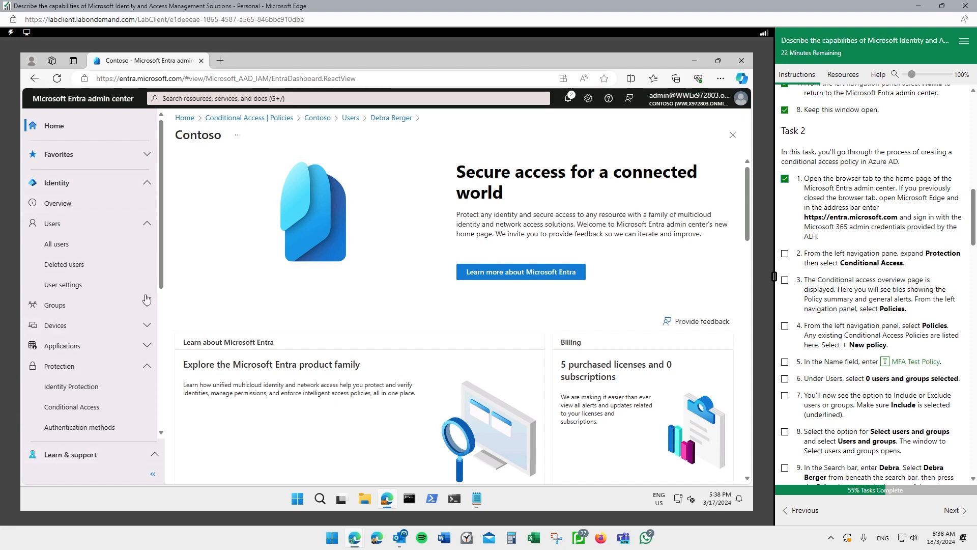
- Go to Protection > Conditional Access > Policies, ticking Task 2 steps 2 and 3
{"action": "scroll", "coordinate": [113, 301], "scroll_direction": "down", "scroll_amount": 2}
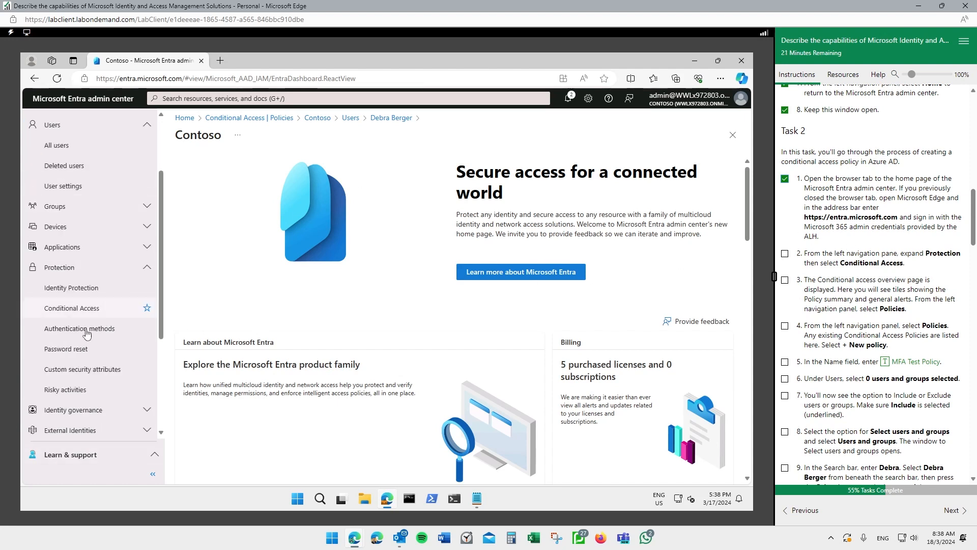
{"action": "left_click", "coordinate": [65, 274]}
{"action": "left_click", "coordinate": [77, 275]}
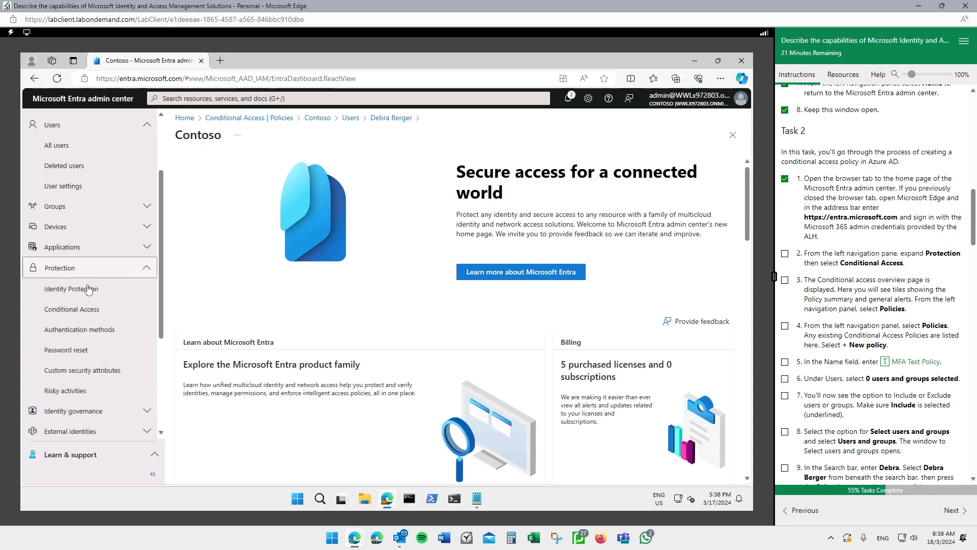
{"action": "left_click", "coordinate": [785, 254]}
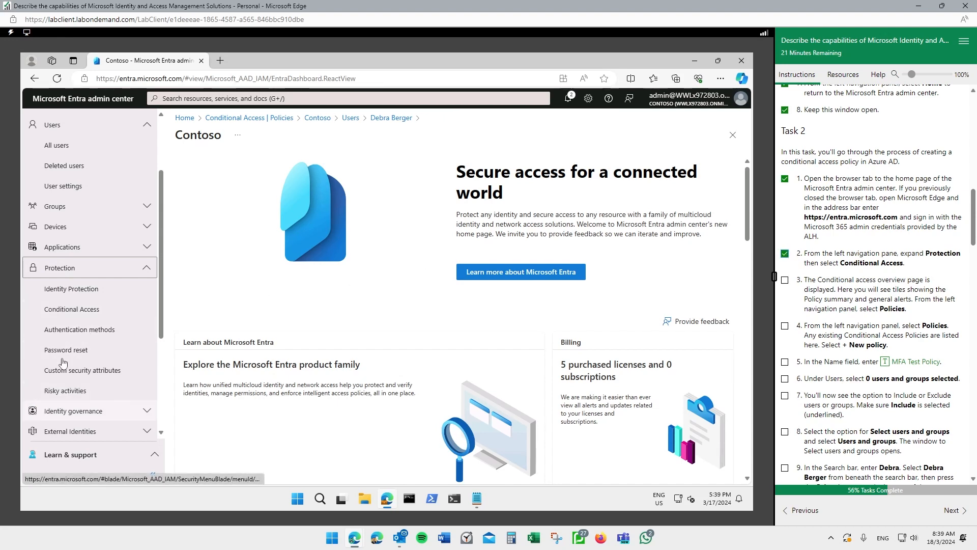
{"action": "left_click", "coordinate": [84, 316]}
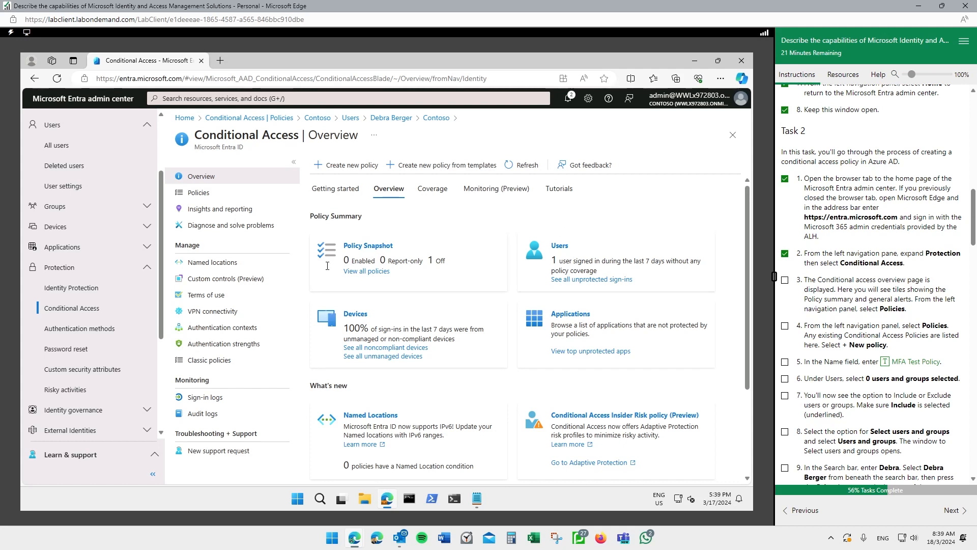
{"action": "left_click", "coordinate": [206, 194]}
{"action": "left_click", "coordinate": [784, 280]}
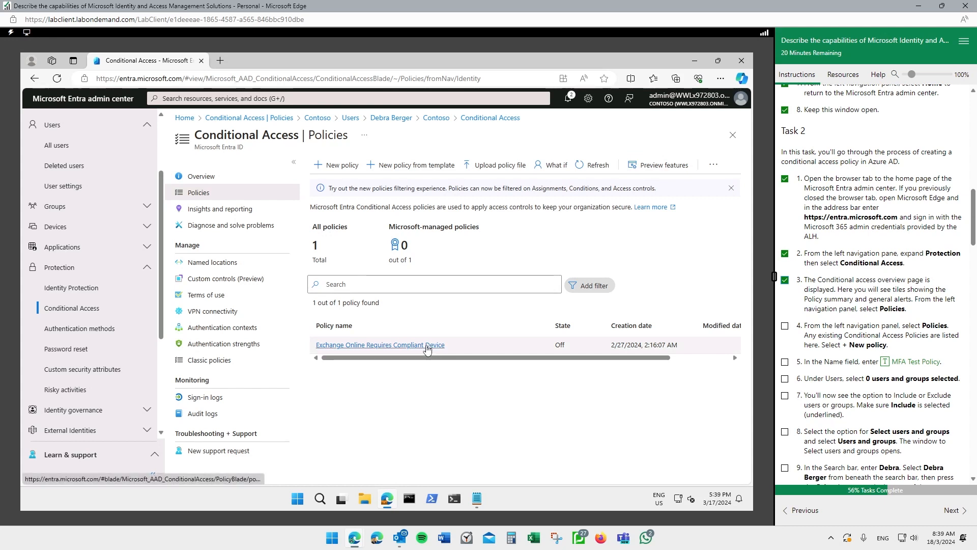
- Delete the Exchange Online Requires Compliant Device policy
{"action": "left_click", "coordinate": [377, 345]}
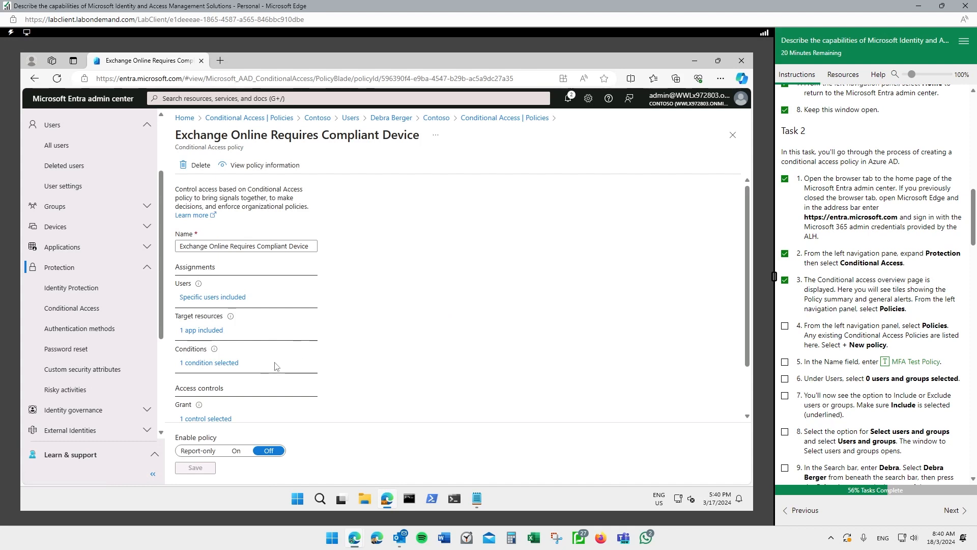
{"action": "left_click", "coordinate": [197, 165]}
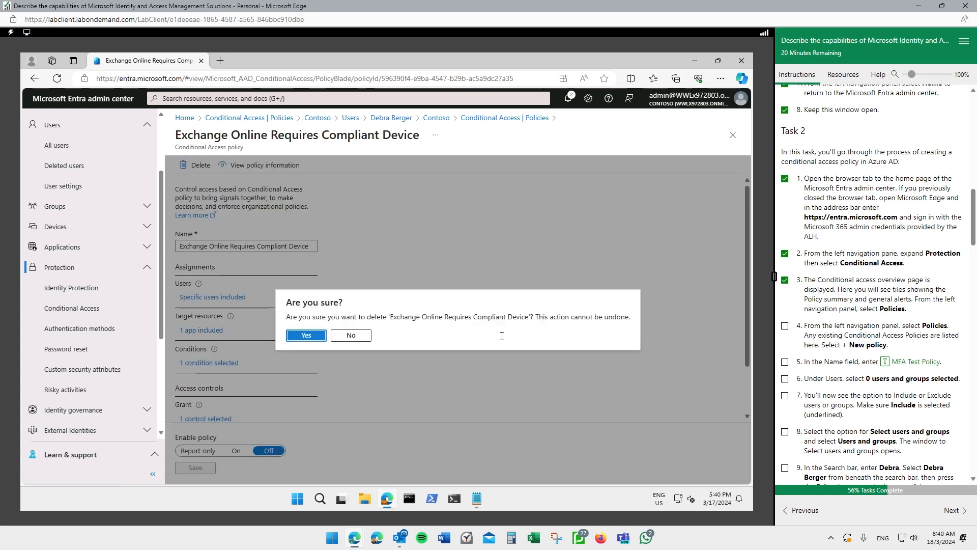
{"action": "left_click", "coordinate": [307, 336]}
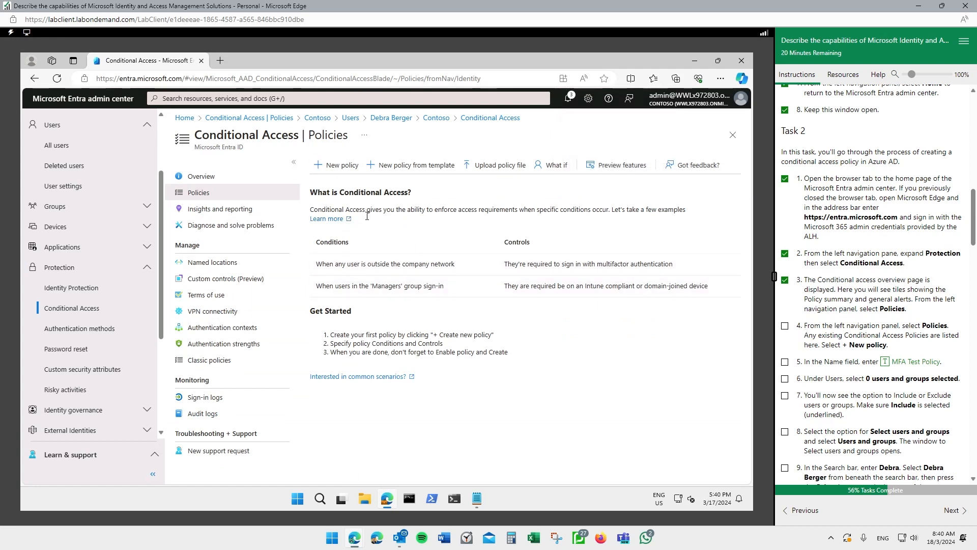
- Start a new Conditional Access policy named 'MFA Test Policy' and tick steps 4–5
{"action": "mouse_move", "coordinate": [366, 165]}
{"action": "left_mouse_down"}
{"action": "mouse_move", "coordinate": [315, 141]}
{"action": "mouse_move", "coordinate": [352, 136]}
{"action": "left_mouse_up"}
{"action": "key", "text": "Escape"}
{"action": "left_click", "coordinate": [341, 171]}
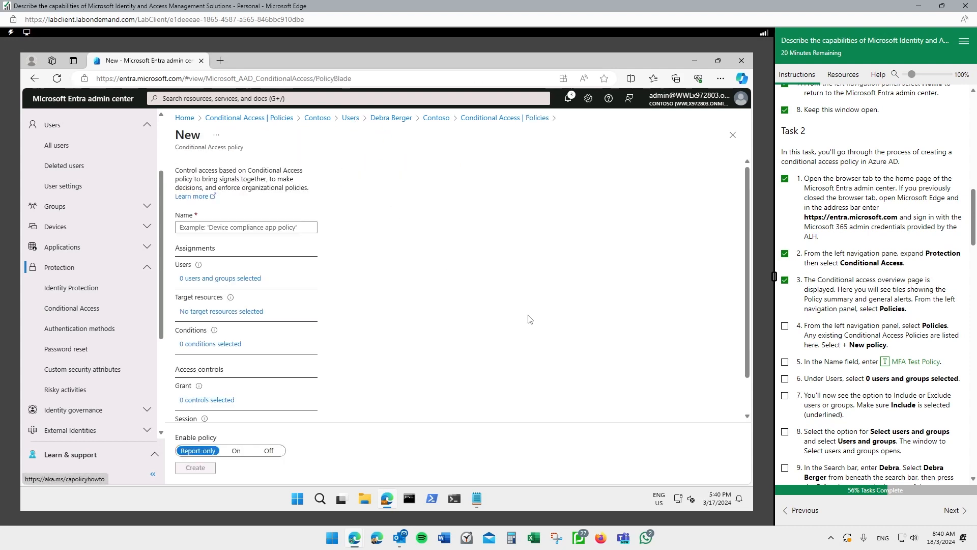
{"action": "left_click", "coordinate": [785, 325]}
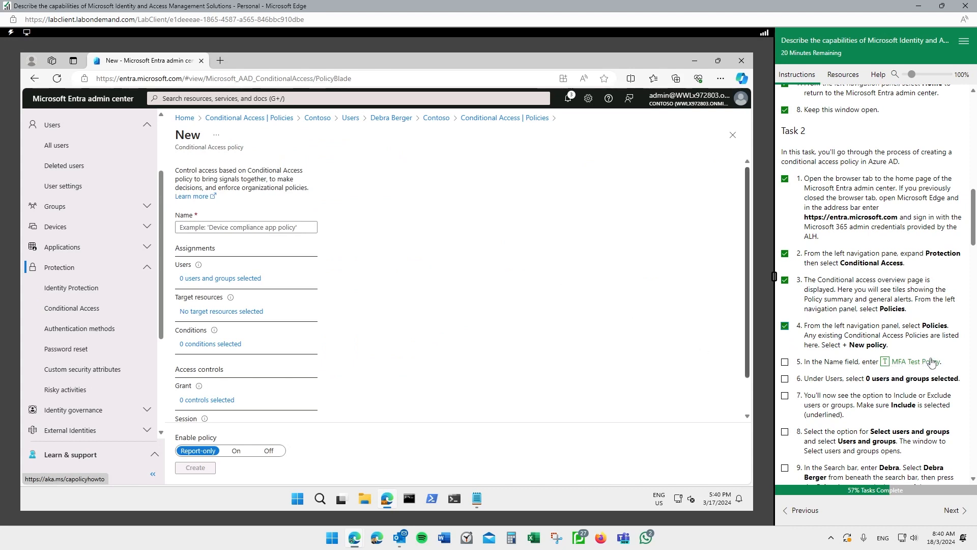
{"action": "left_click", "coordinate": [289, 234]}
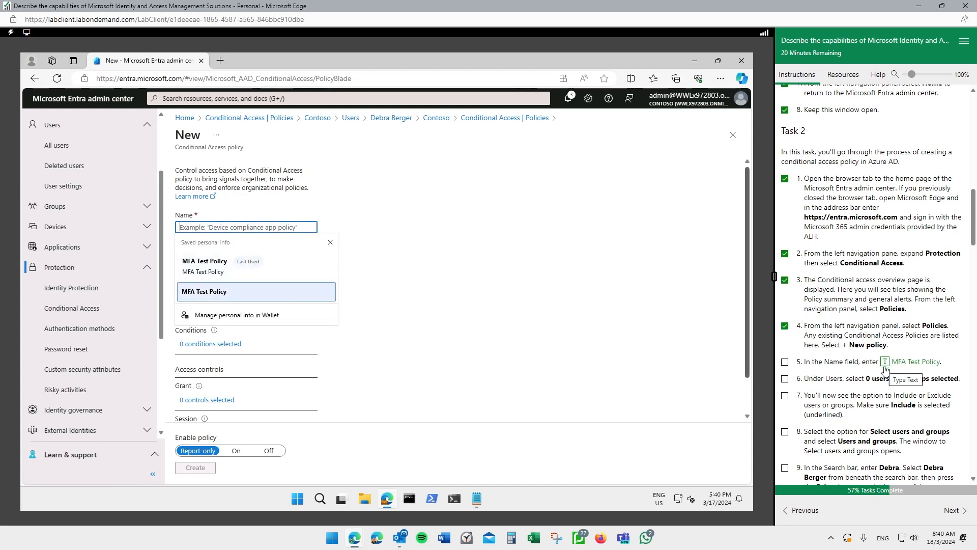
{"action": "left_click", "coordinate": [784, 362]}
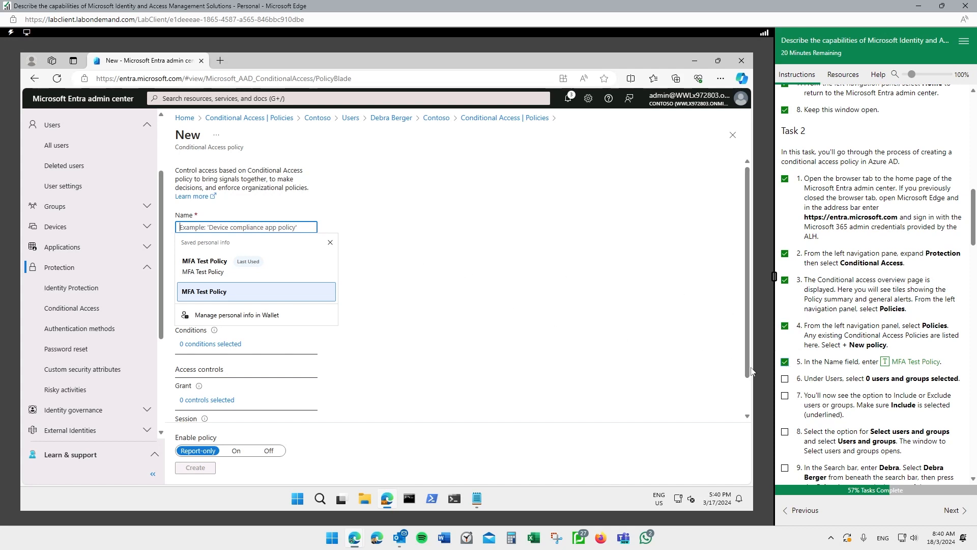
{"action": "left_click", "coordinate": [916, 363]}
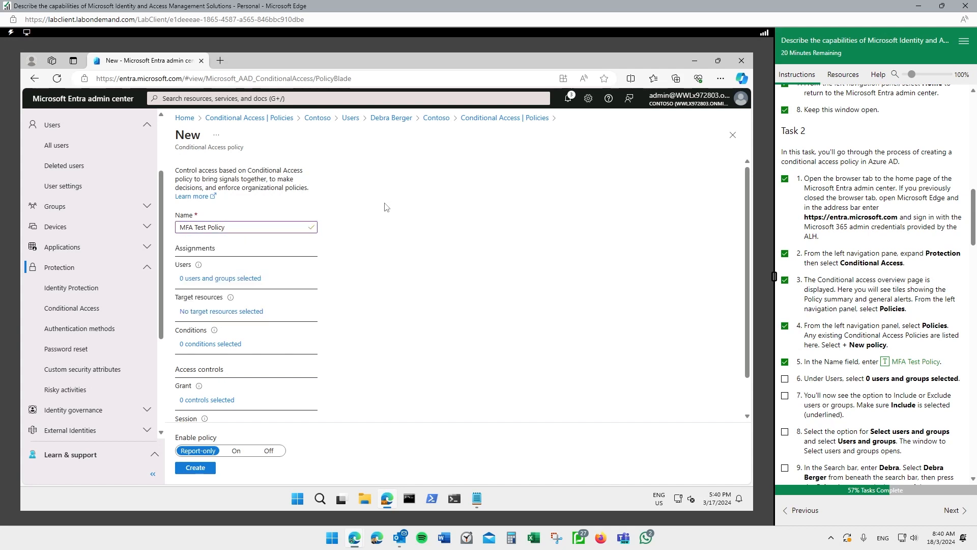
- Set the policy's Users assignment to include only the lab user
{"action": "left_click", "coordinate": [228, 279]}
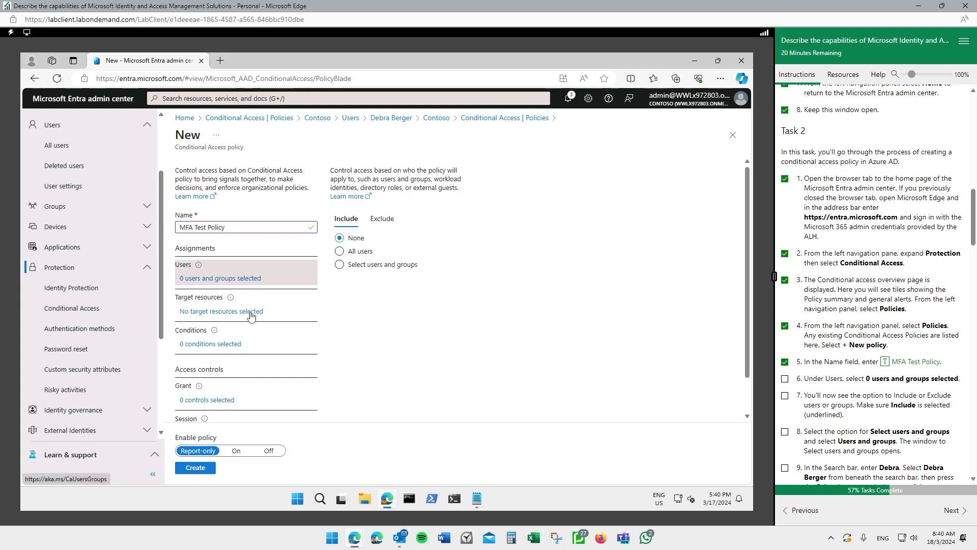
{"action": "left_click", "coordinate": [340, 264]}
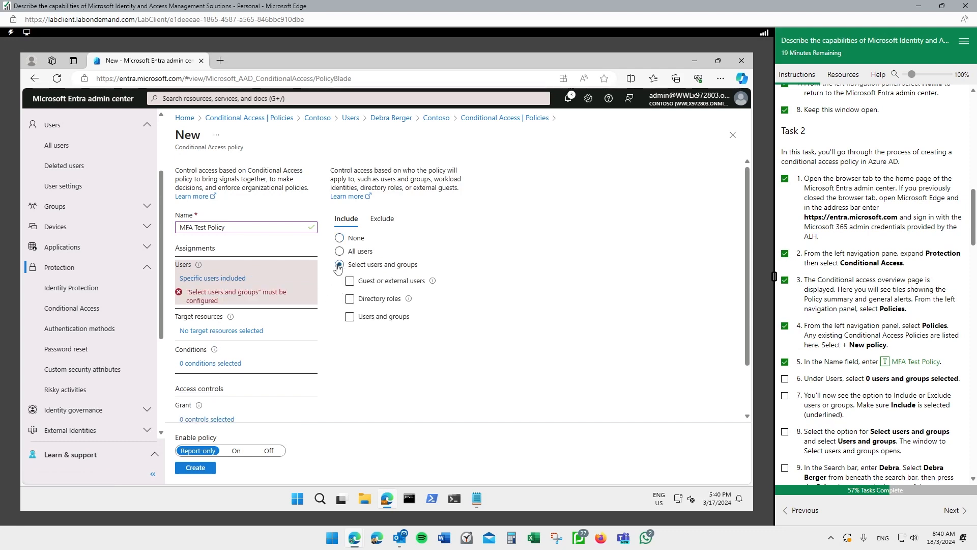
{"action": "left_click", "coordinate": [350, 316]}
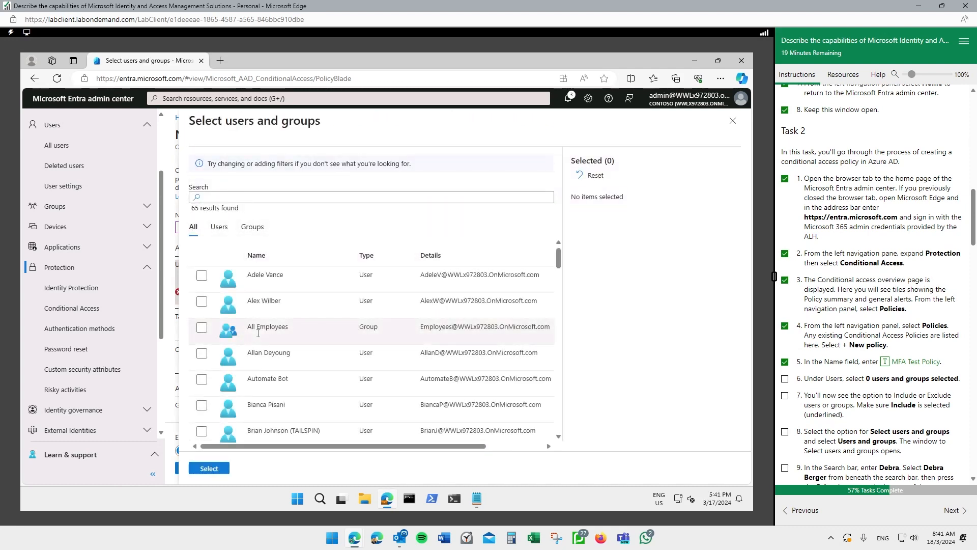
{"action": "left_click", "coordinate": [335, 198]}
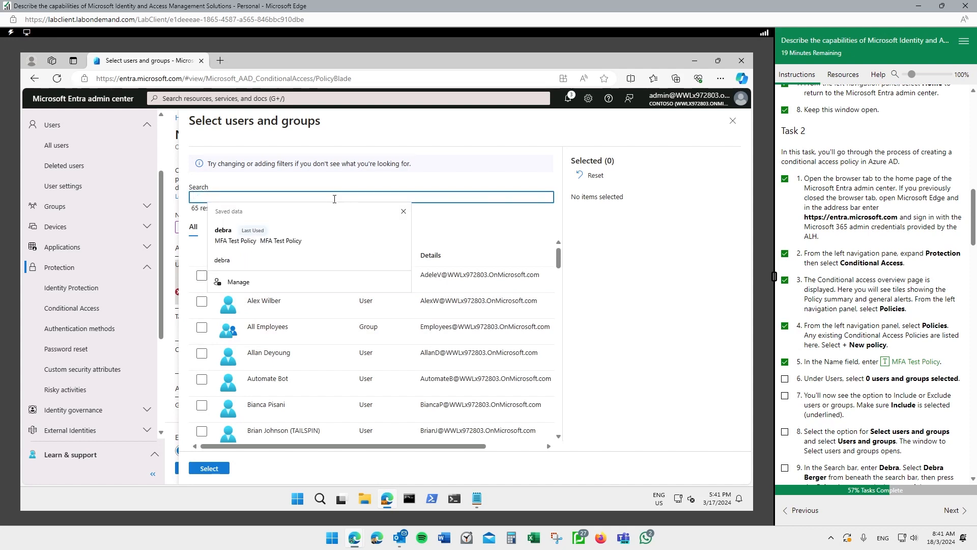
{"action": "type", "text": "debra"}
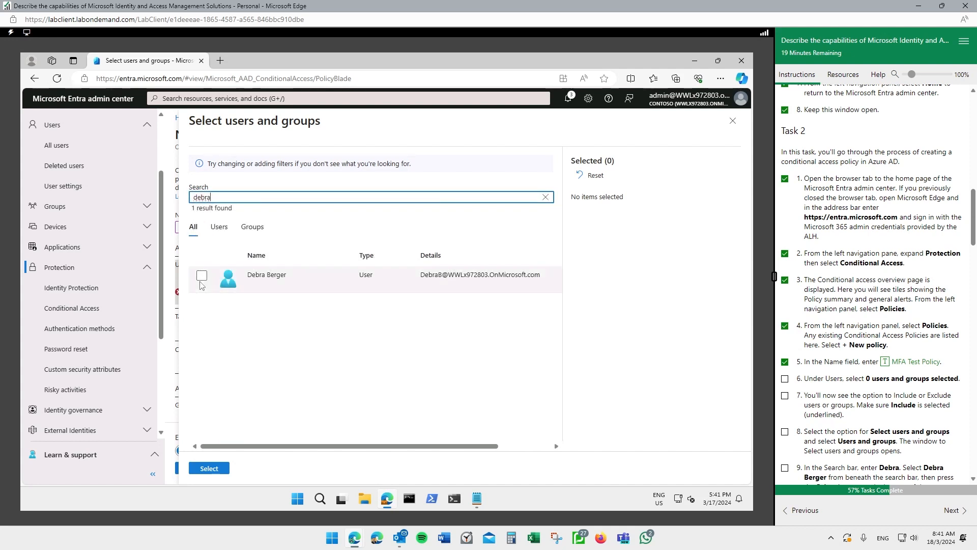
{"action": "left_click", "coordinate": [202, 280]}
{"action": "left_click", "coordinate": [210, 468]}
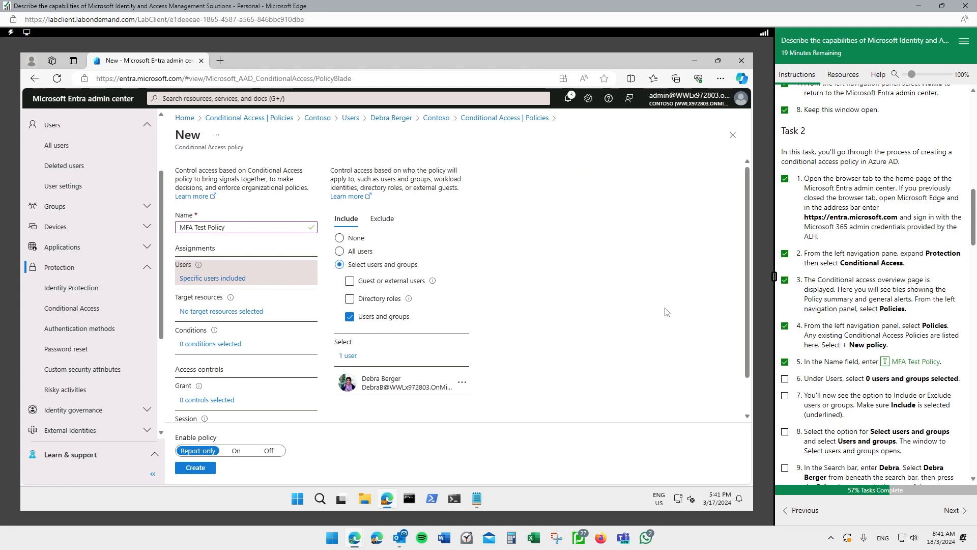
- Tick Task 2 steps 6 through 10 in the lab instructions
{"action": "left_click", "coordinate": [786, 378]}
{"action": "left_click", "coordinate": [785, 395]}
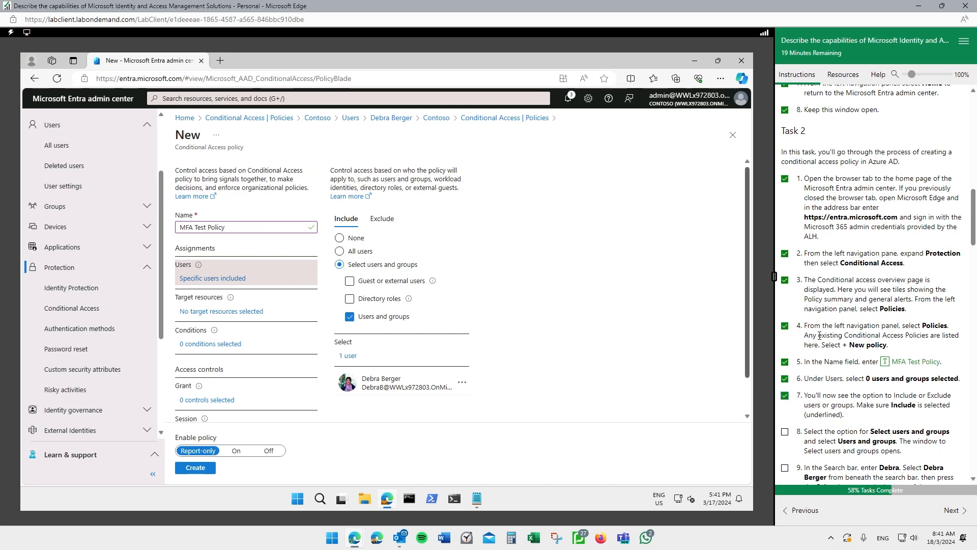
{"action": "scroll", "coordinate": [820, 335], "scroll_direction": "down", "scroll_amount": 1}
{"action": "left_click", "coordinate": [784, 372]}
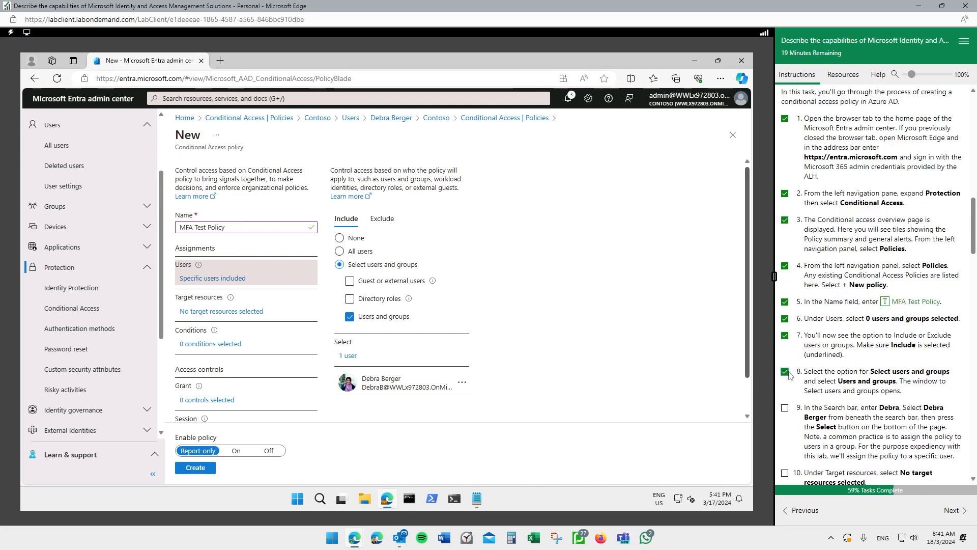
{"action": "scroll", "coordinate": [787, 391], "scroll_direction": "down", "scroll_amount": 1}
{"action": "left_click", "coordinate": [785, 348]}
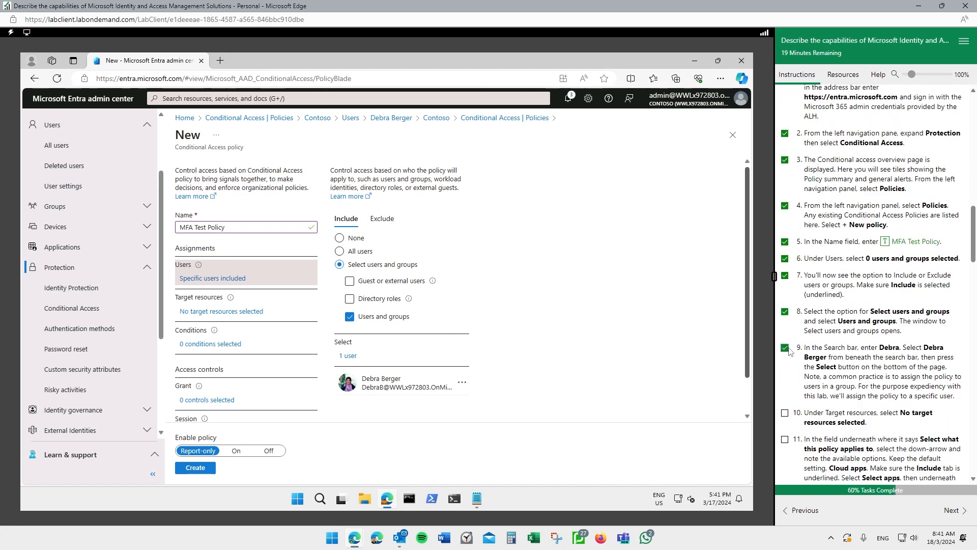
{"action": "scroll", "coordinate": [794, 341], "scroll_direction": "down", "scroll_amount": 2}
{"action": "left_click", "coordinate": [784, 293]}
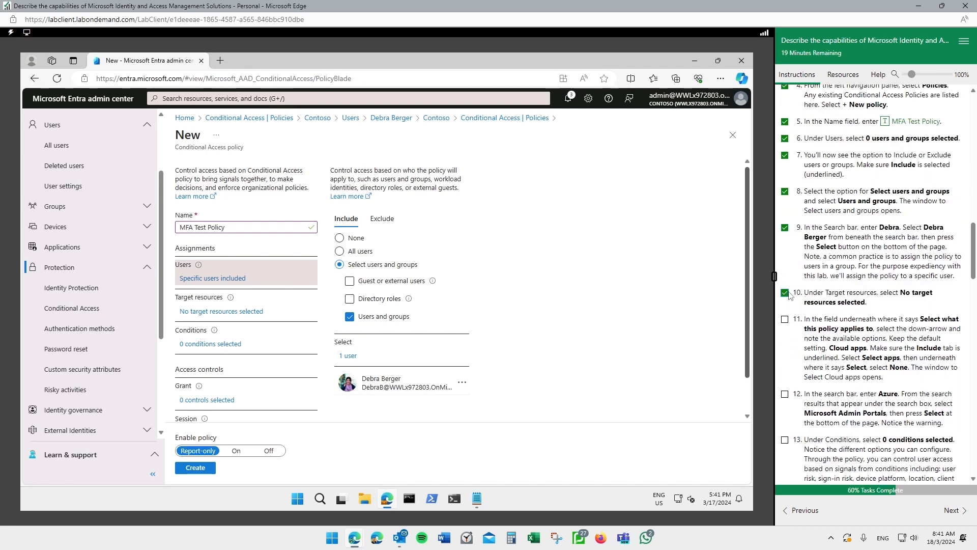
- Set Target resources to Select apps with Microsoft Admin Portals chosen
{"action": "left_click", "coordinate": [233, 315]}
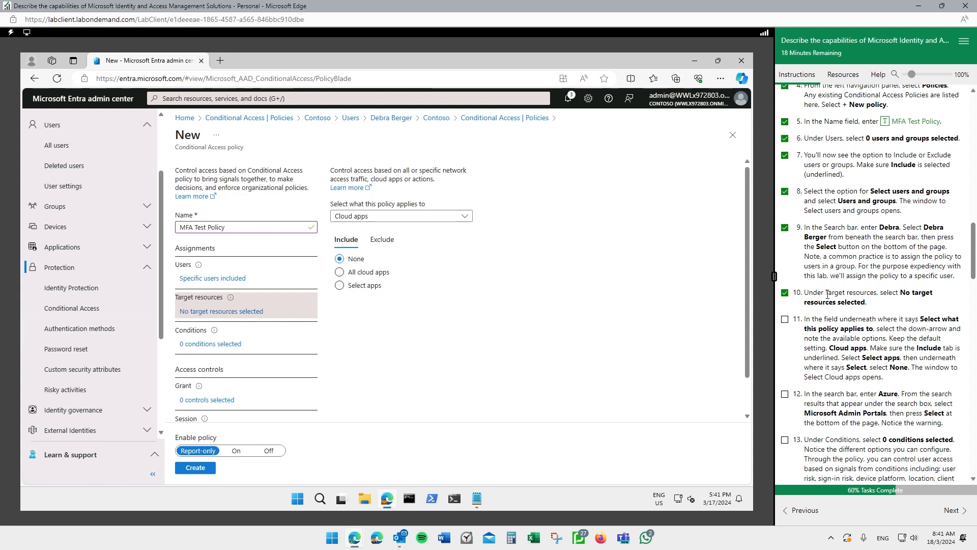
{"action": "left_click", "coordinate": [371, 288]}
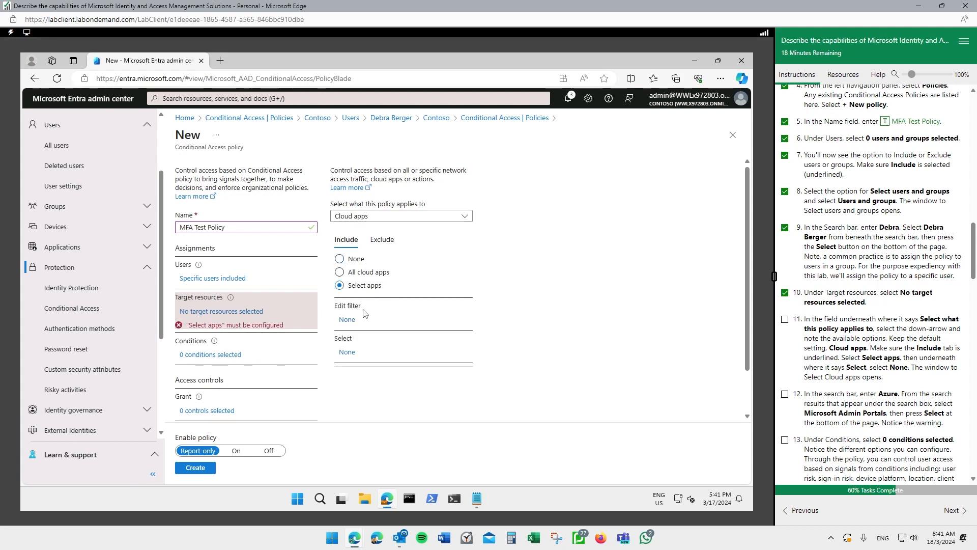
{"action": "left_click", "coordinate": [347, 353]}
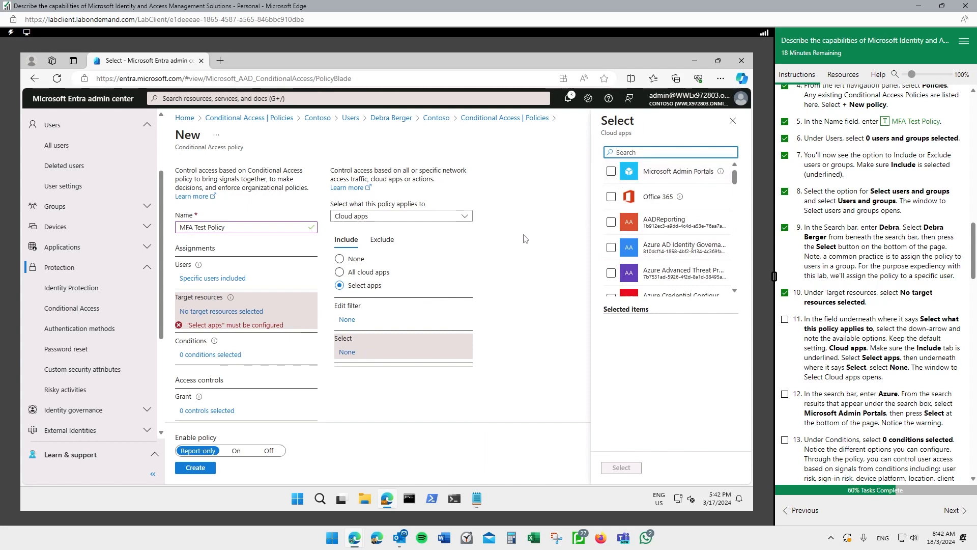
{"action": "left_click", "coordinate": [611, 171]}
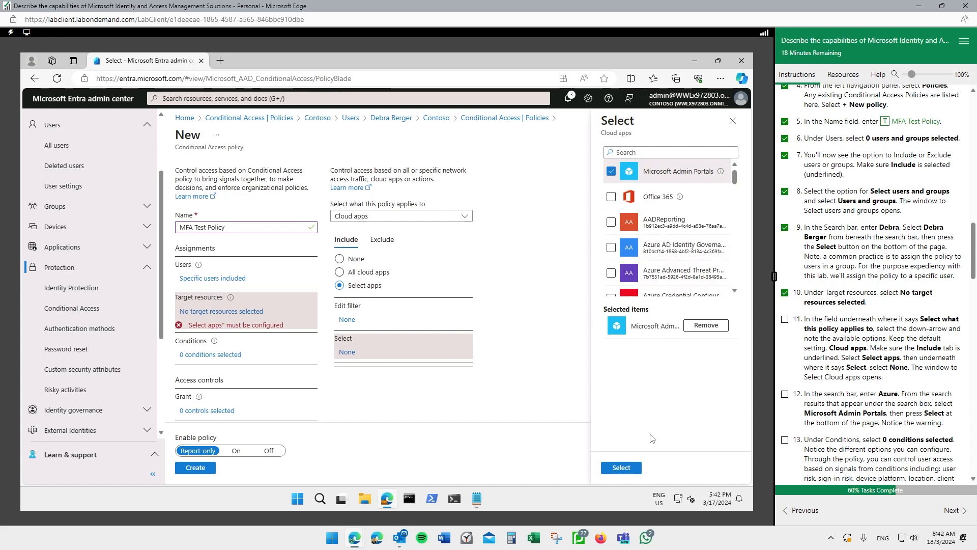
{"action": "left_click", "coordinate": [621, 468]}
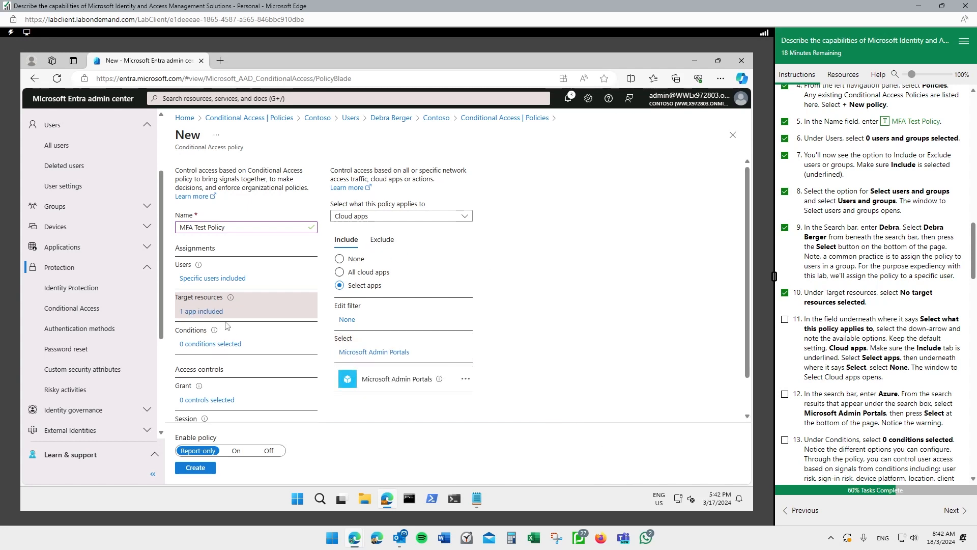
- Tick steps 11–12 and mark up Microsoft Admin Portals in step 12
{"action": "left_click", "coordinate": [784, 320]}
{"action": "scroll", "coordinate": [797, 345], "scroll_direction": "down", "scroll_amount": 2}
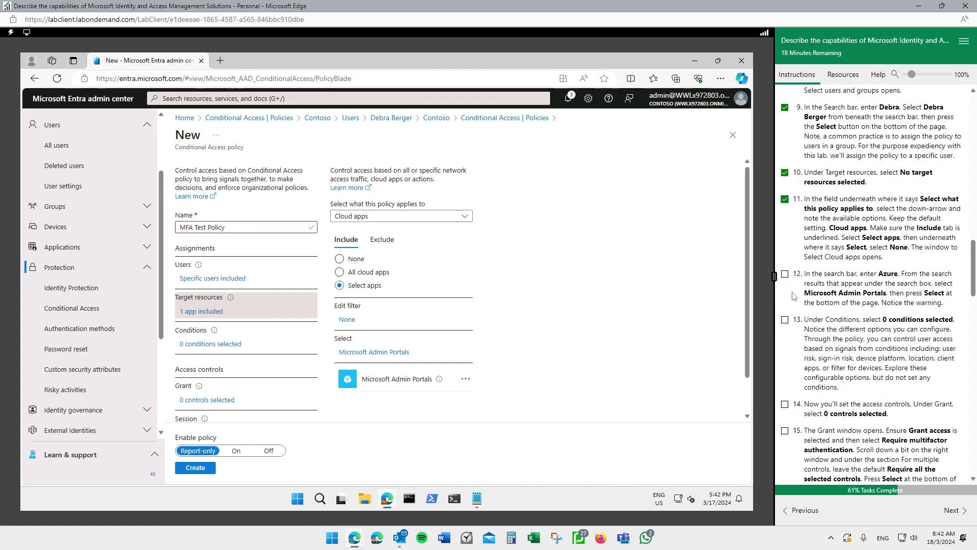
{"action": "left_click", "coordinate": [784, 274]}
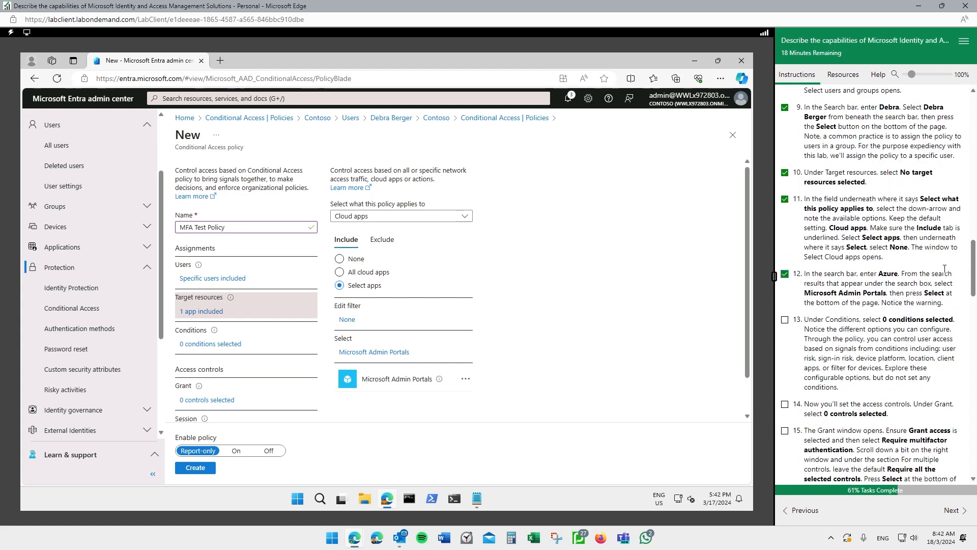
{"action": "mouse_move", "coordinate": [795, 264]}
{"action": "left_mouse_down"}
{"action": "mouse_move", "coordinate": [805, 309]}
{"action": "mouse_move", "coordinate": [956, 307]}
{"action": "mouse_move", "coordinate": [838, 261]}
{"action": "mouse_move", "coordinate": [796, 266]}
{"action": "left_mouse_up"}
{"action": "left_click_drag", "start_coordinate": [808, 300], "coordinate": [888, 299]}
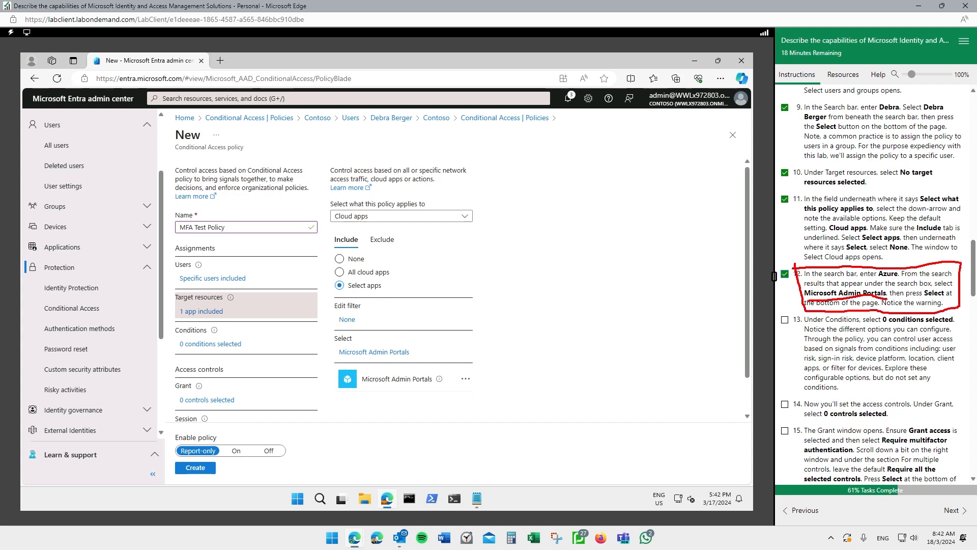
{"action": "key", "text": "Escape"}
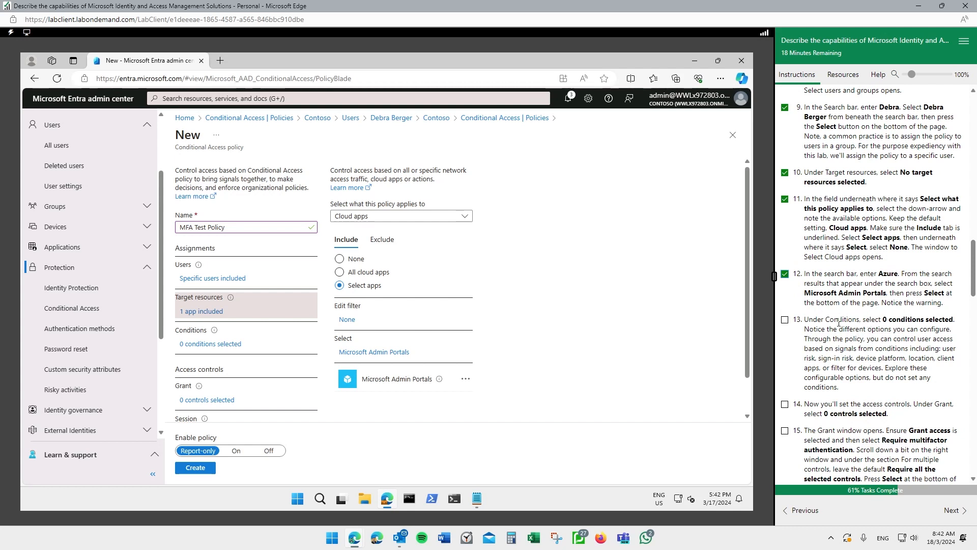
- In the Grant settings, tick Require multifactor authentication under Grant access
{"action": "left_click", "coordinate": [217, 401]}
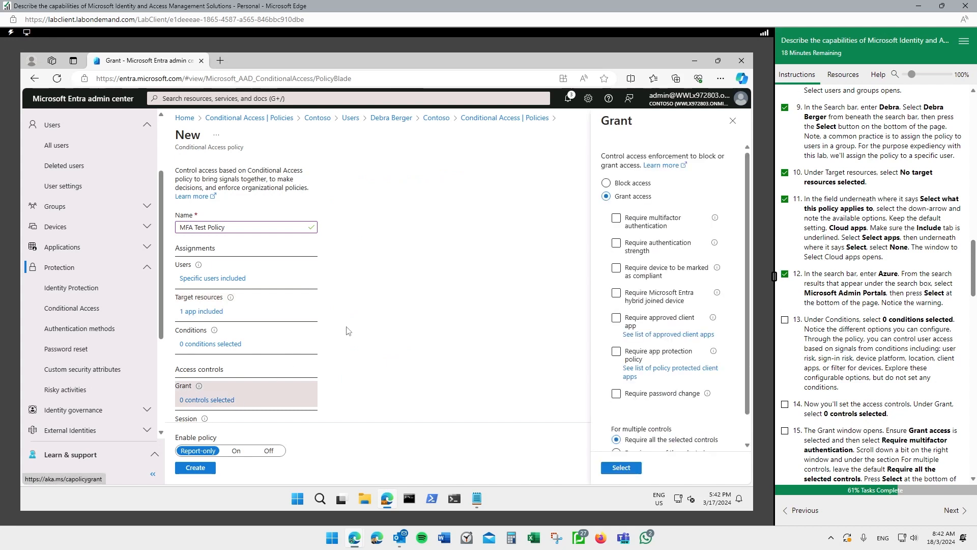
{"action": "left_click", "coordinate": [628, 317]}
{"action": "left_click", "coordinate": [617, 318]}
{"action": "left_click_drag", "start_coordinate": [182, 229], "coordinate": [204, 229]}
{"action": "left_click", "coordinate": [518, 241]}
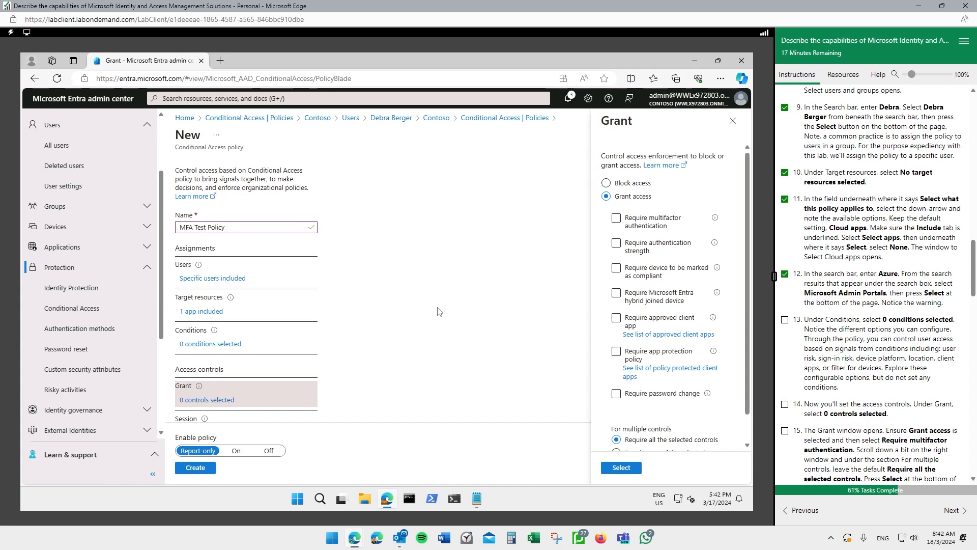
{"action": "left_click", "coordinate": [616, 218]}
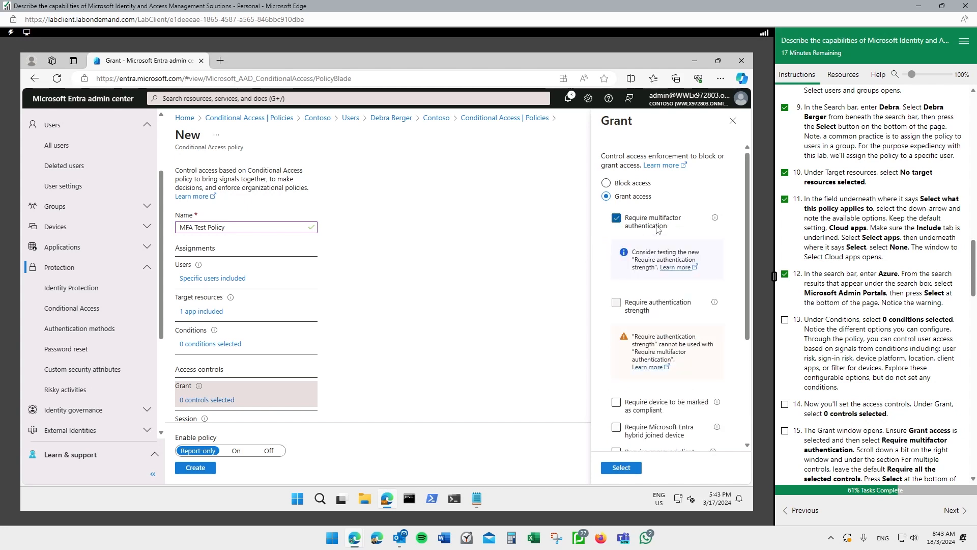
- Tick steps 13–15 and confirm the multifactor grant control with Select
{"action": "left_click", "coordinate": [785, 319]}
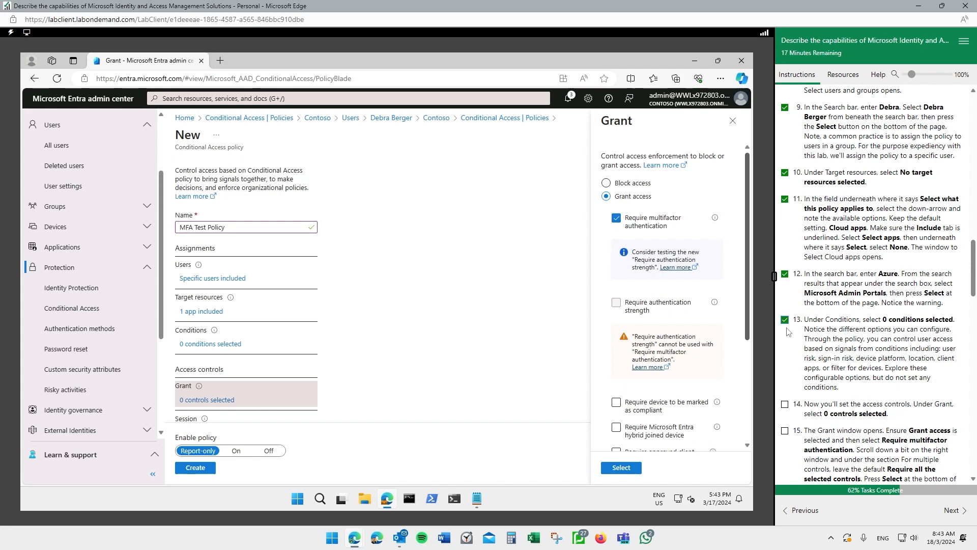
{"action": "left_click", "coordinate": [784, 404]}
{"action": "left_click", "coordinate": [785, 430]}
{"action": "scroll", "coordinate": [826, 381], "scroll_direction": "down", "scroll_amount": 2}
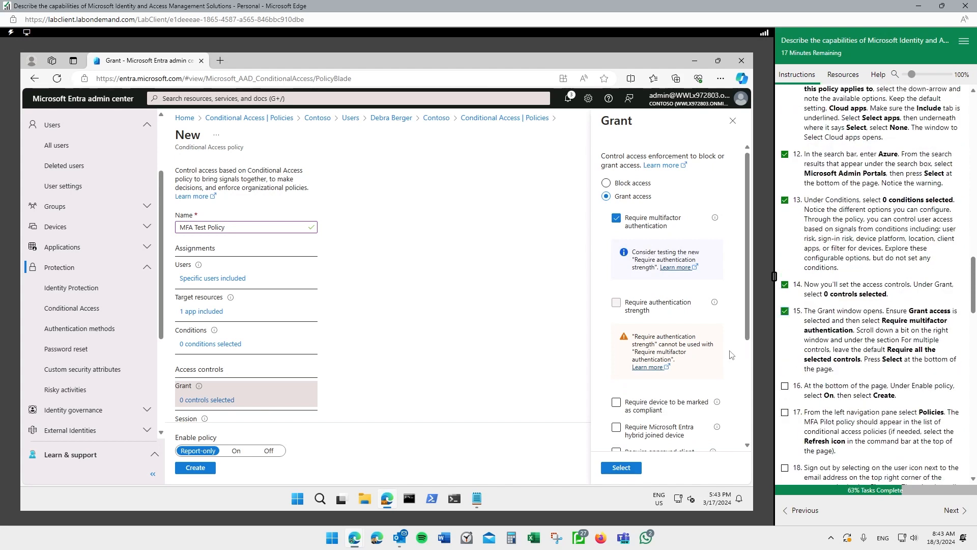
{"action": "left_click", "coordinate": [621, 468]}
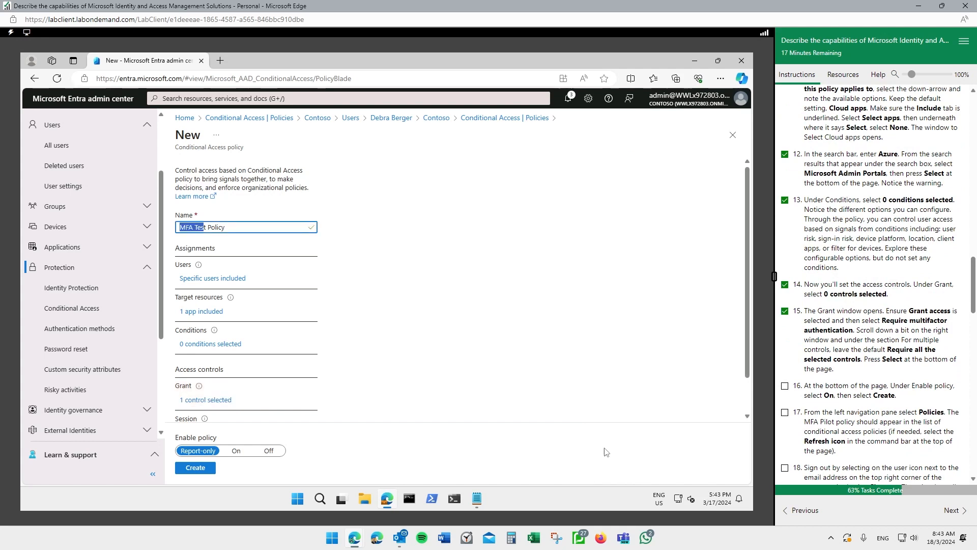
- Switch Enable policy to On, create MFA Test Policy, and tick steps 16–18
{"action": "left_click", "coordinate": [237, 451]}
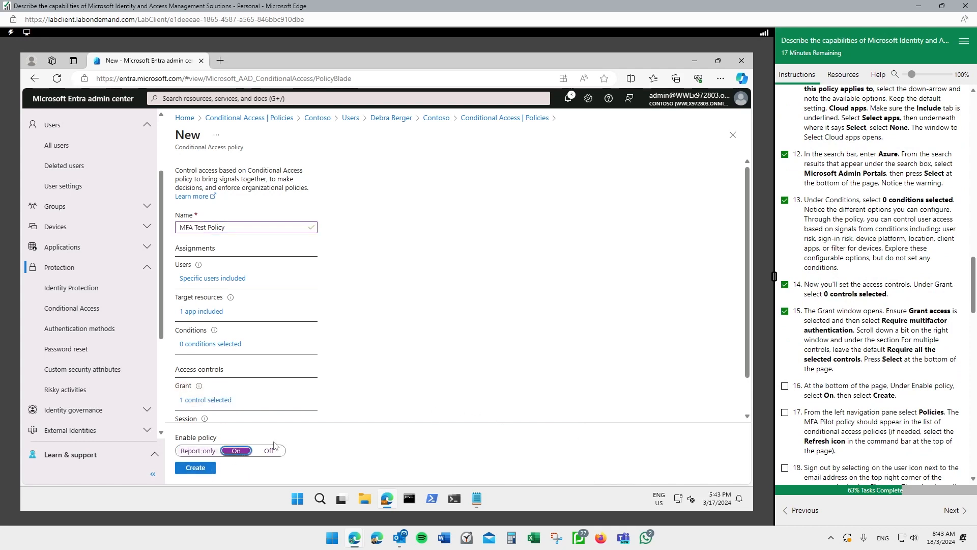
{"action": "left_click", "coordinate": [784, 388]}
{"action": "scroll", "coordinate": [502, 391], "scroll_direction": "down", "scroll_amount": 1}
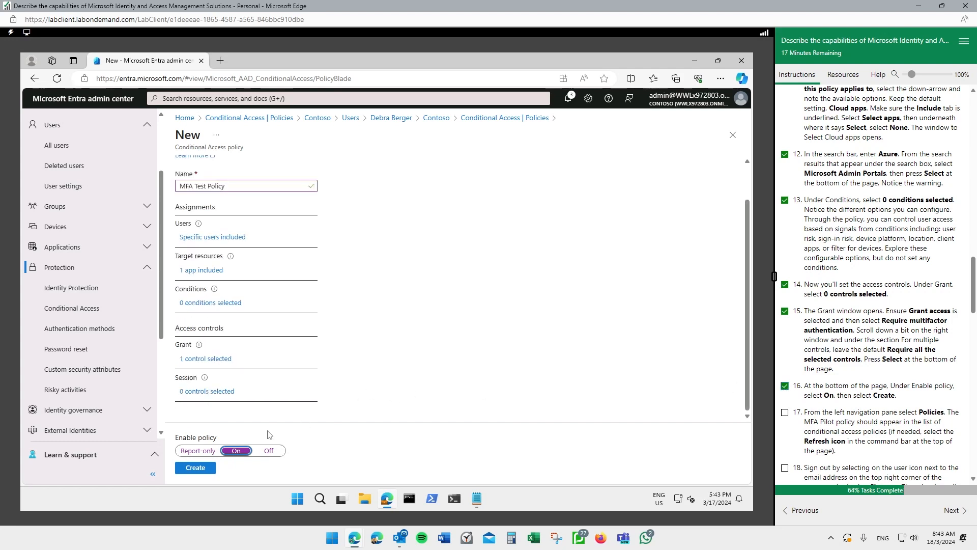
{"action": "left_click", "coordinate": [196, 469]}
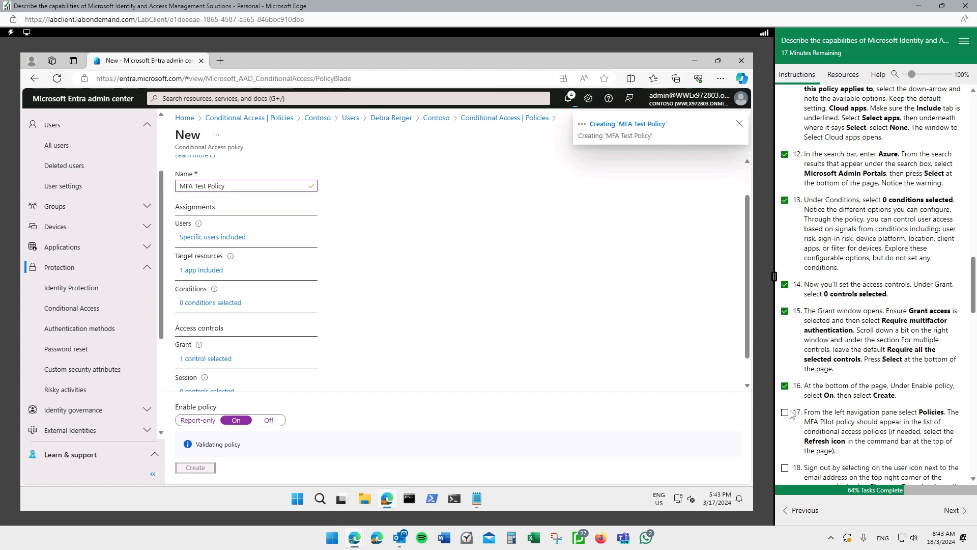
{"action": "left_click", "coordinate": [785, 413]}
{"action": "scroll", "coordinate": [804, 405], "scroll_direction": "down", "scroll_amount": 1}
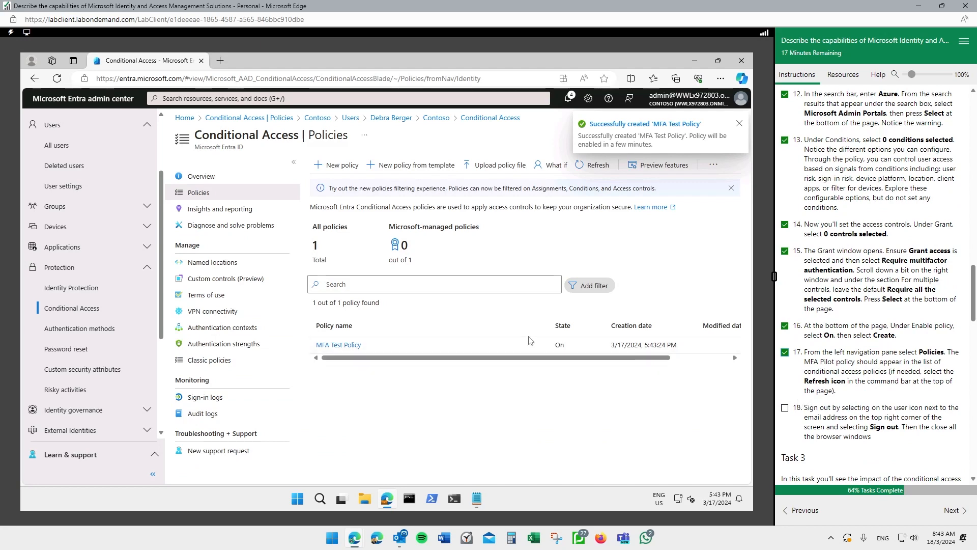
{"action": "scroll", "coordinate": [835, 339], "scroll_direction": "down", "scroll_amount": 1}
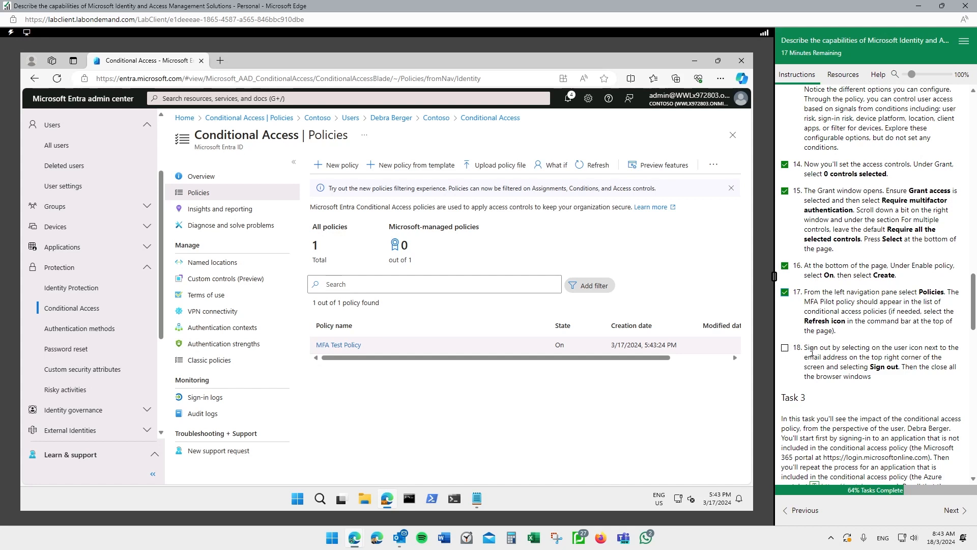
{"action": "left_click", "coordinate": [785, 348]}
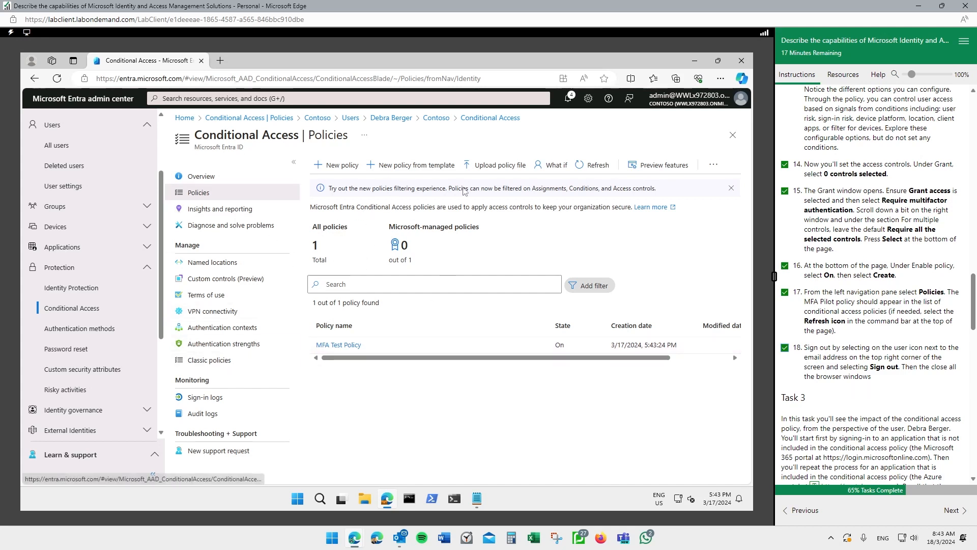
{"action": "left_click", "coordinate": [742, 100]}
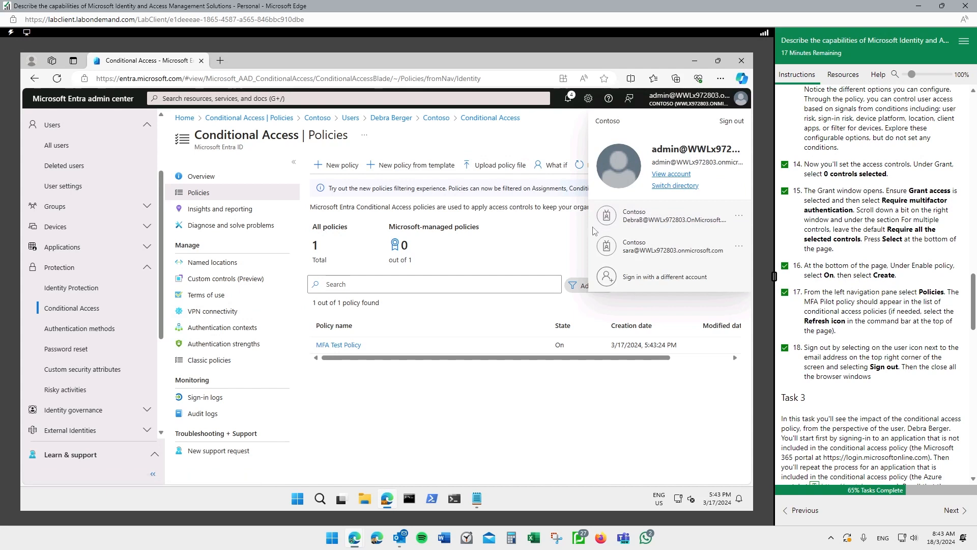
- Open a new Edge InPrivate window for signing in as the test user
{"action": "left_click", "coordinate": [720, 78]}
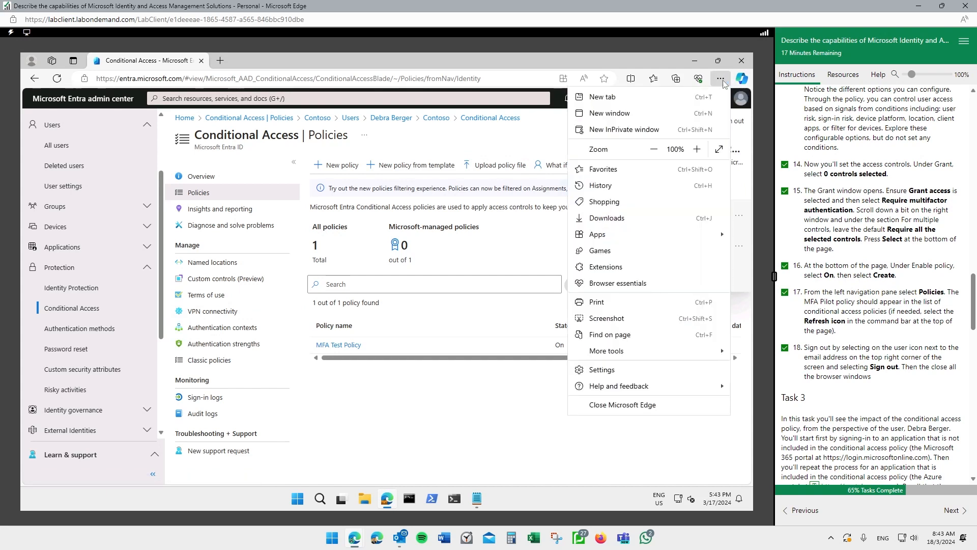
{"action": "left_click", "coordinate": [661, 129]}
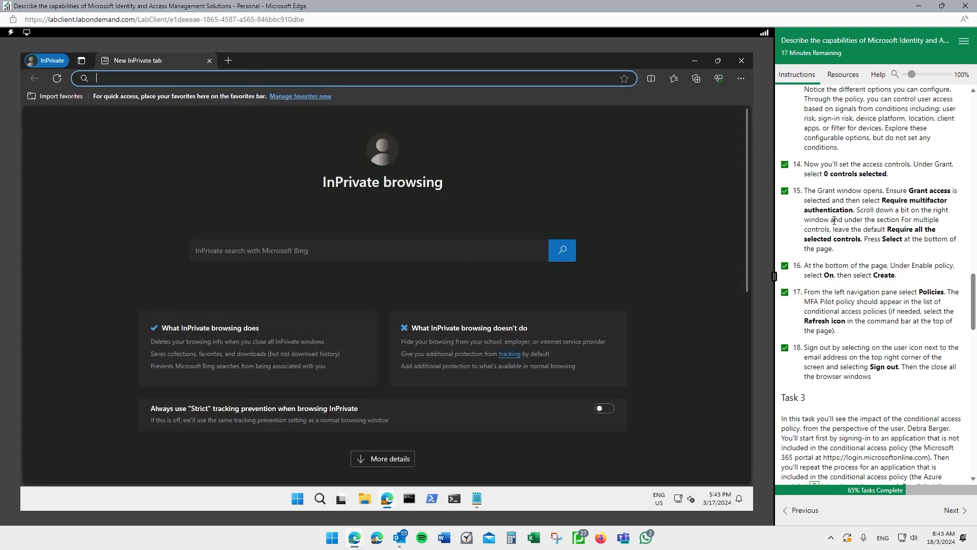
{"action": "scroll", "coordinate": [834, 221], "scroll_direction": "down", "scroll_amount": 3}
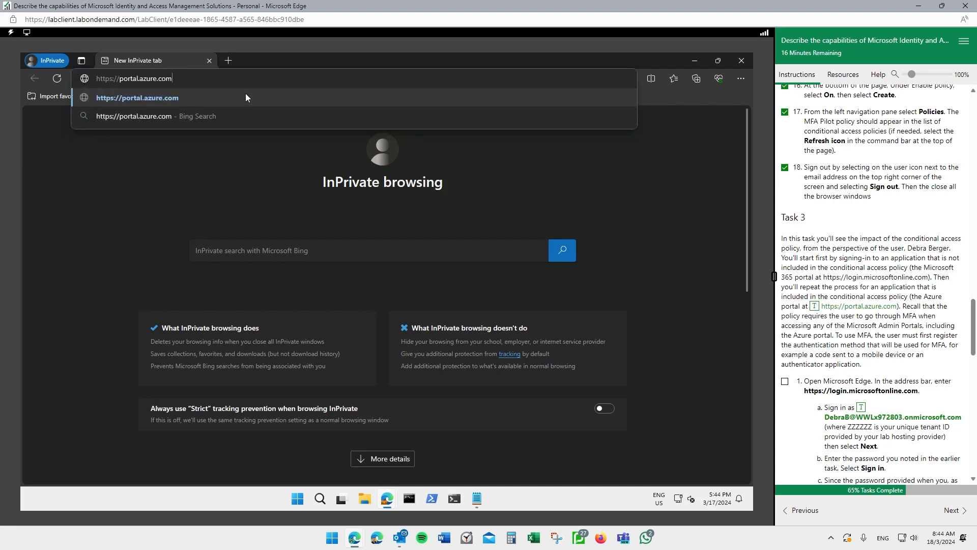
- Load portal.azure.com and enter the test user's sign-in email address
{"action": "left_click", "coordinate": [169, 96]}
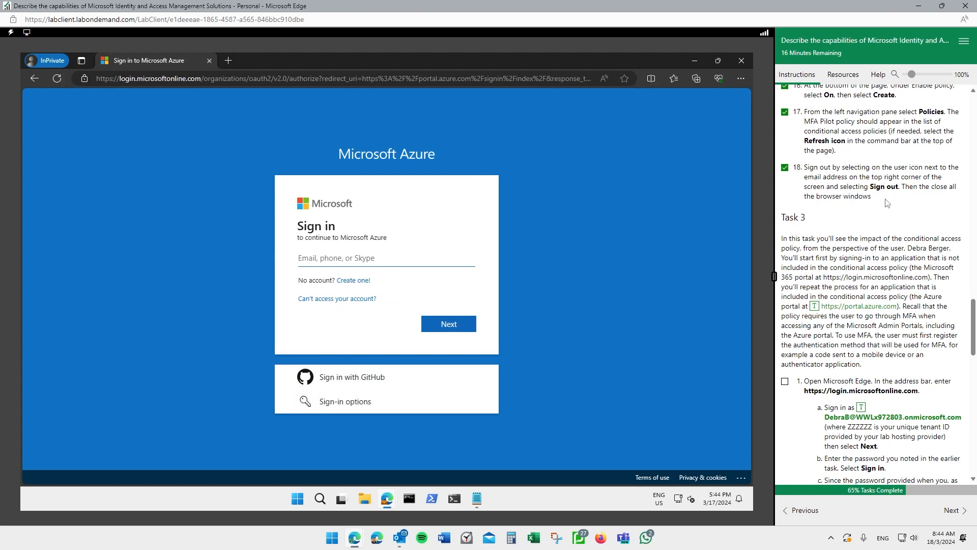
{"action": "scroll", "coordinate": [887, 203], "scroll_direction": "down", "scroll_amount": 1}
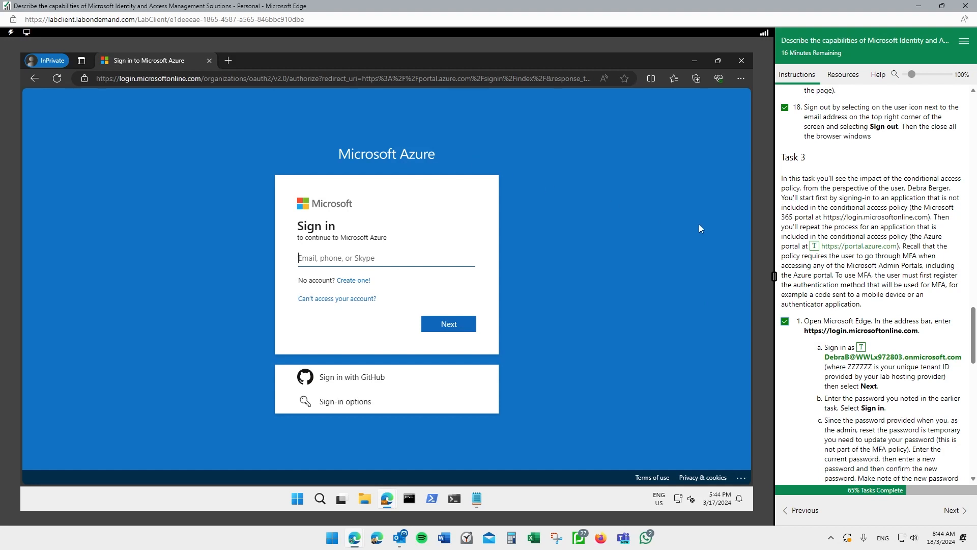
{"action": "scroll", "coordinate": [924, 242], "scroll_direction": "down", "scroll_amount": 2}
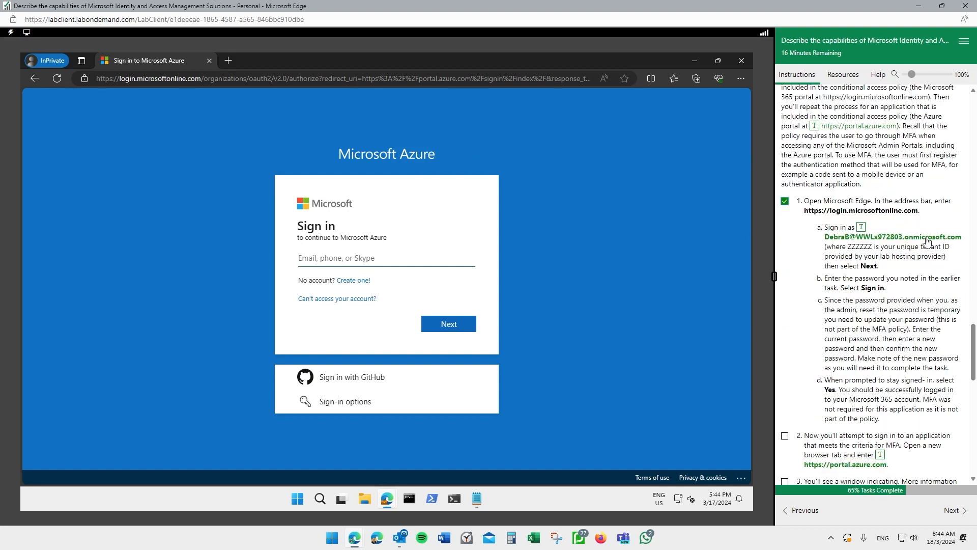
{"action": "left_click", "coordinate": [906, 237]}
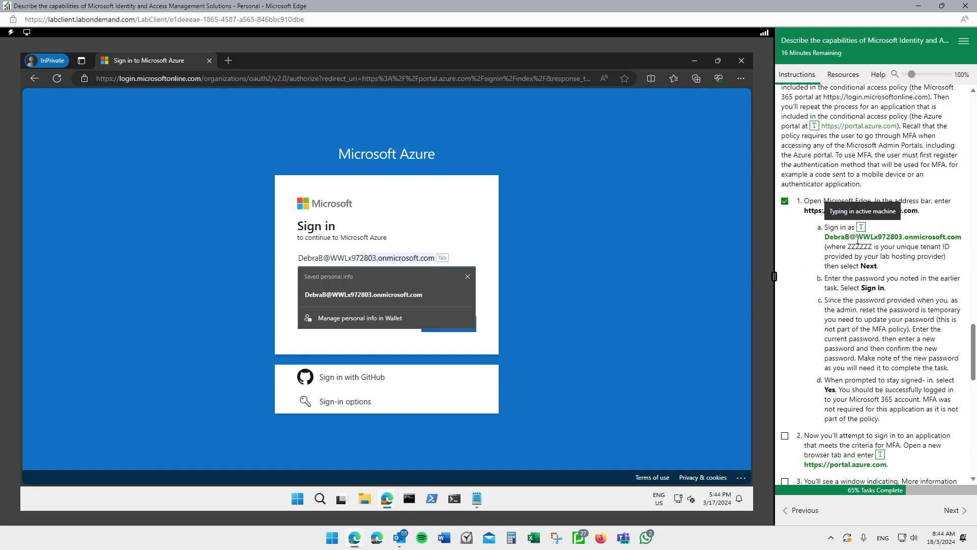
{"action": "left_click", "coordinate": [582, 263]}
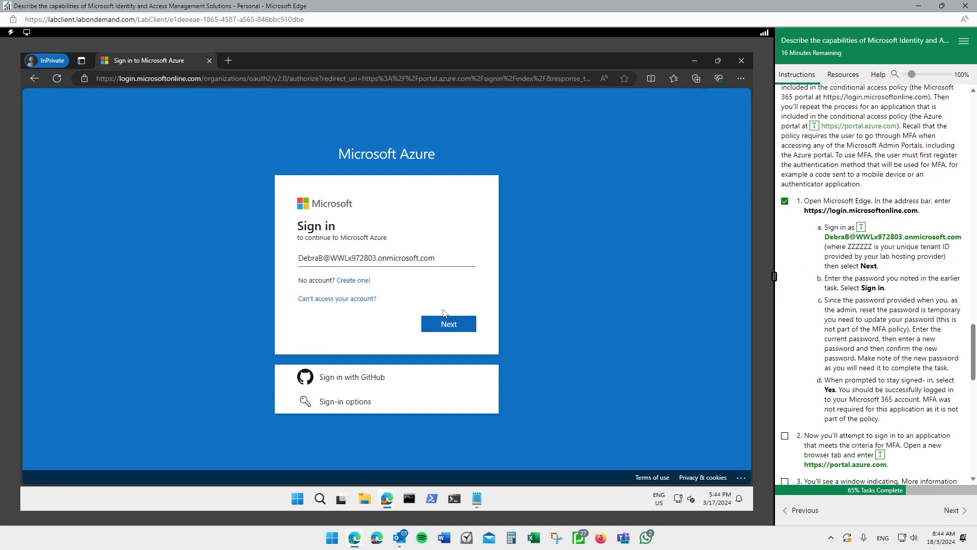
{"action": "left_click", "coordinate": [446, 321]}
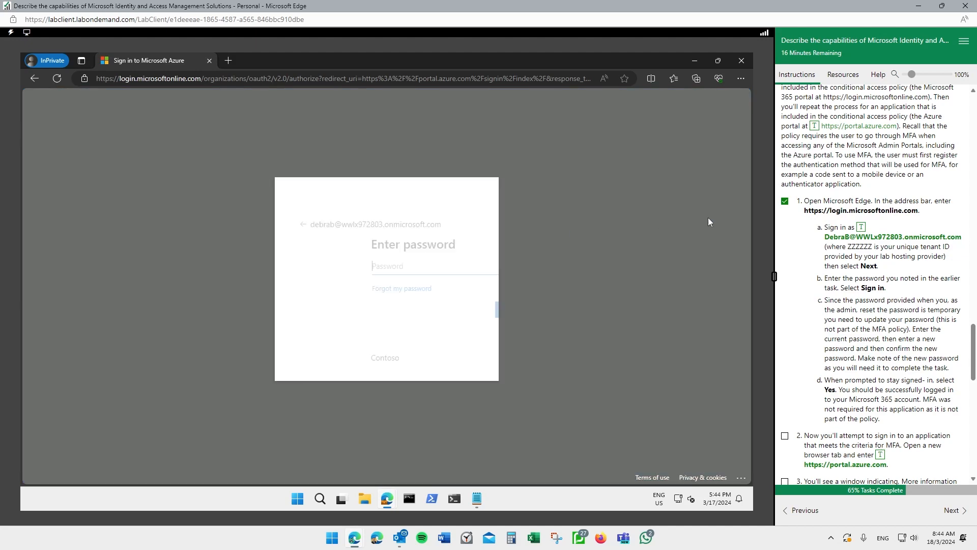
- Paste the temporary password and sign in, then retype the password after the rejection
{"action": "scroll", "coordinate": [911, 195], "scroll_direction": "up", "scroll_amount": 15}
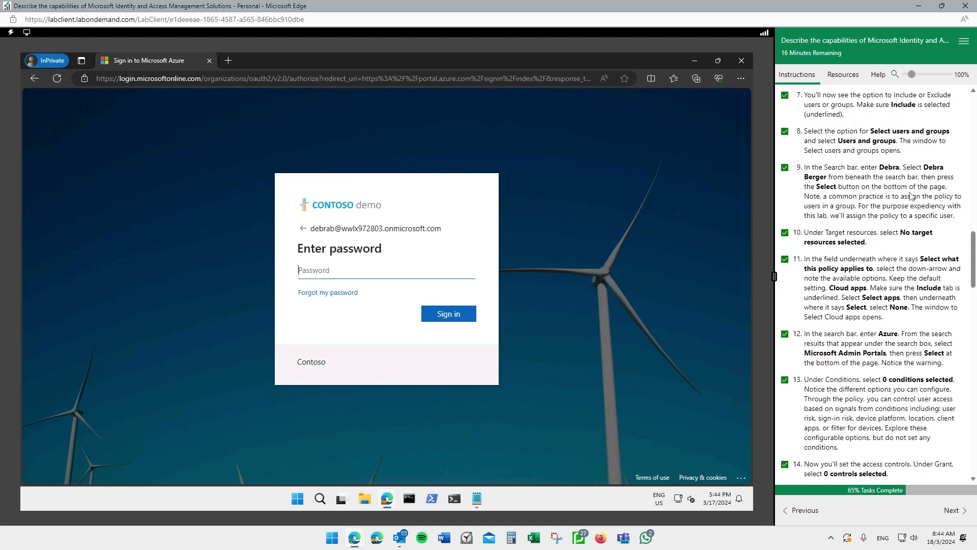
{"action": "scroll", "coordinate": [911, 196], "scroll_direction": "up", "scroll_amount": 10}
{"action": "left_click_drag", "start_coordinate": [841, 377], "coordinate": [806, 377]}
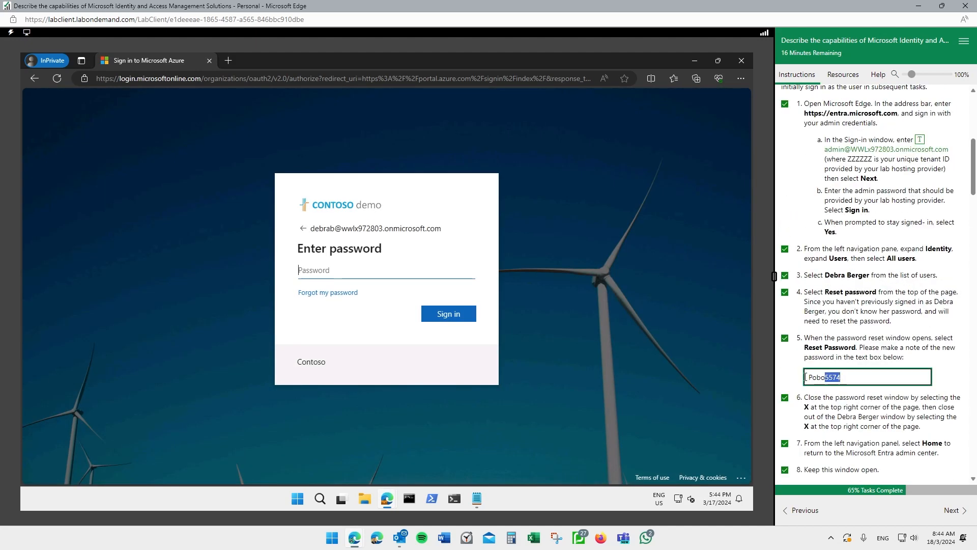
{"action": "left_click", "coordinate": [405, 289]}
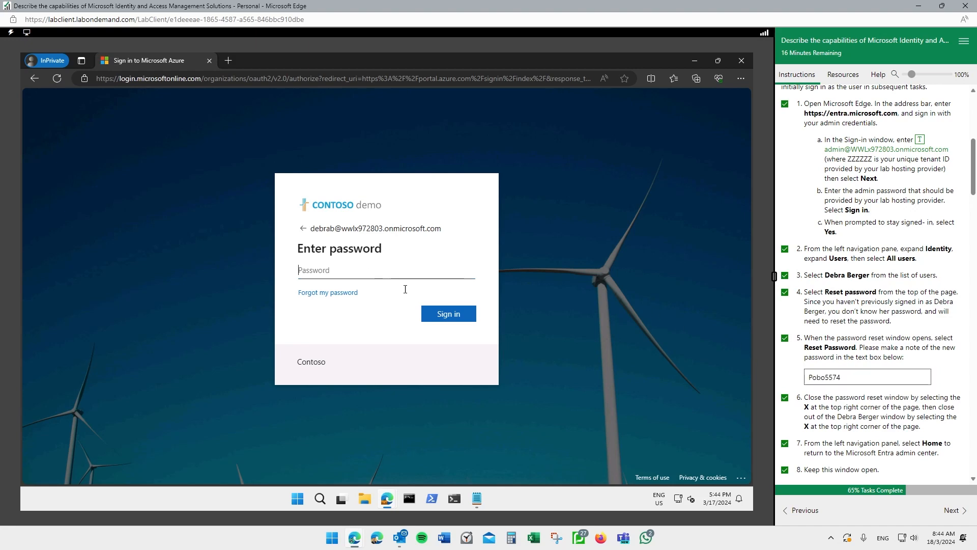
{"action": "key", "text": "ctrl+v"}
{"action": "left_click", "coordinate": [442, 313]}
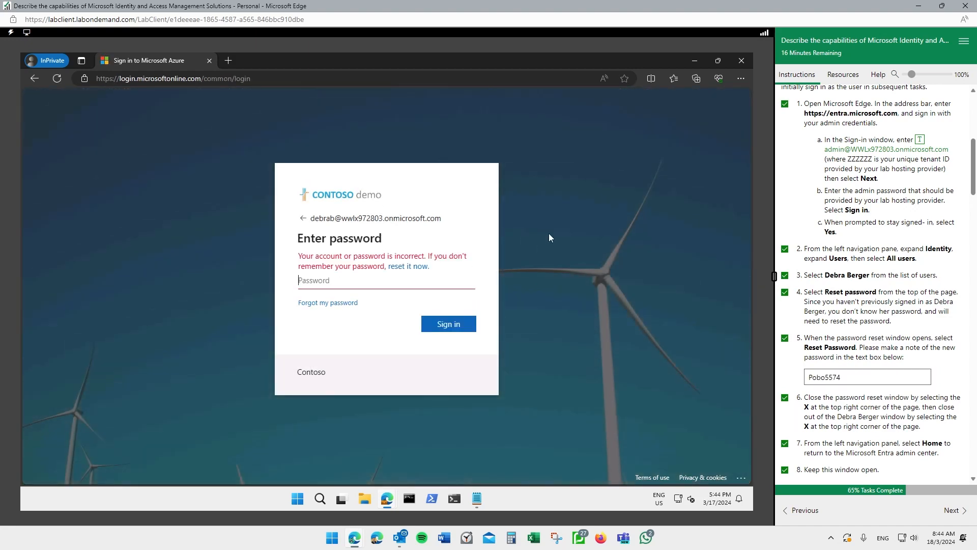
{"action": "left_click_drag", "start_coordinate": [845, 381], "coordinate": [802, 382]}
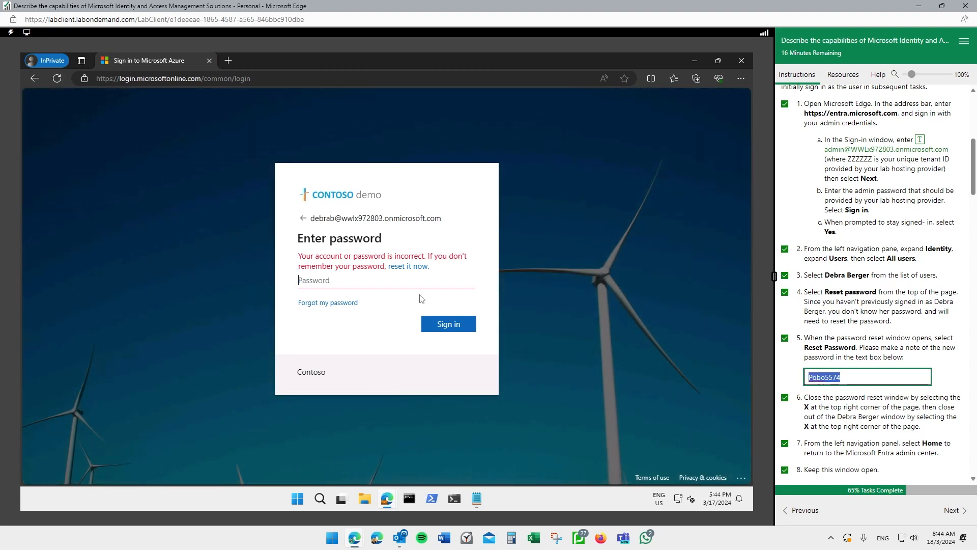
{"action": "left_click", "coordinate": [357, 280]}
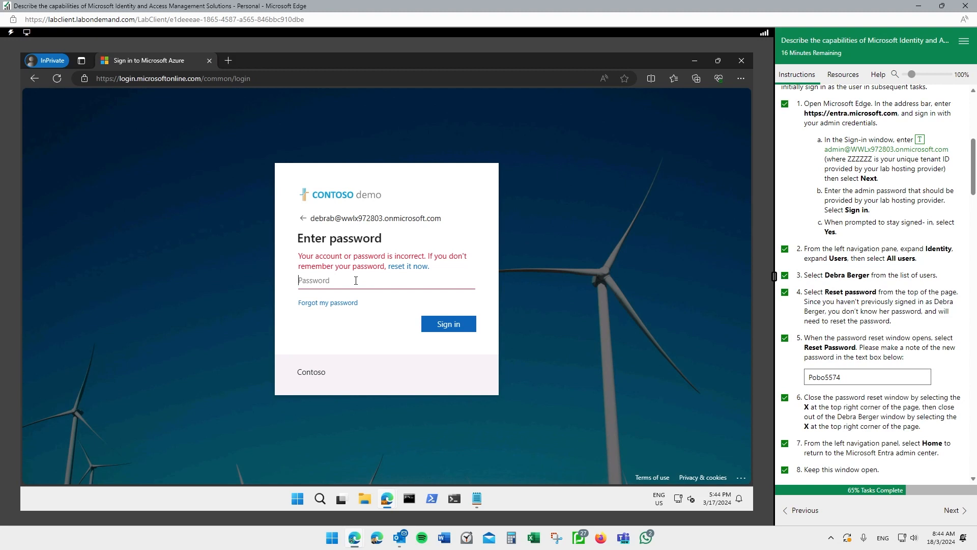
- Reveal and verify the typed password, then submit the sign-in
{"action": "left_click", "coordinate": [464, 280]}
{"action": "left_click", "coordinate": [450, 324]}
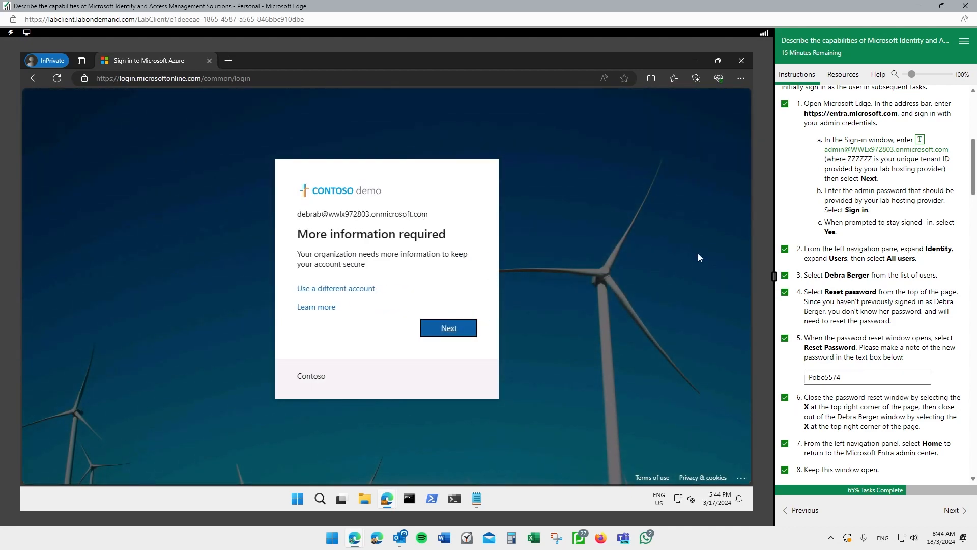
{"action": "scroll", "coordinate": [935, 299], "scroll_direction": "down", "scroll_amount": 15}
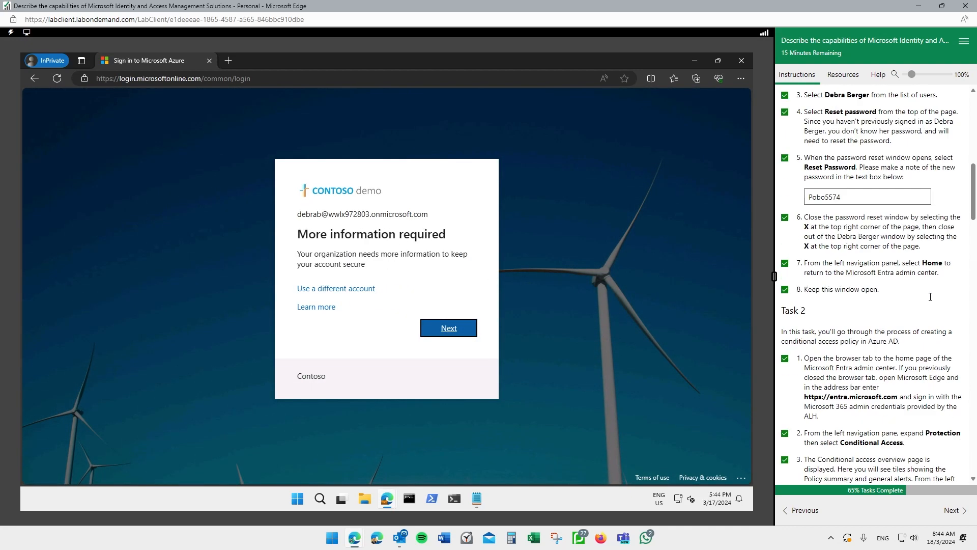
{"action": "scroll", "coordinate": [935, 300], "scroll_direction": "down", "scroll_amount": 7}
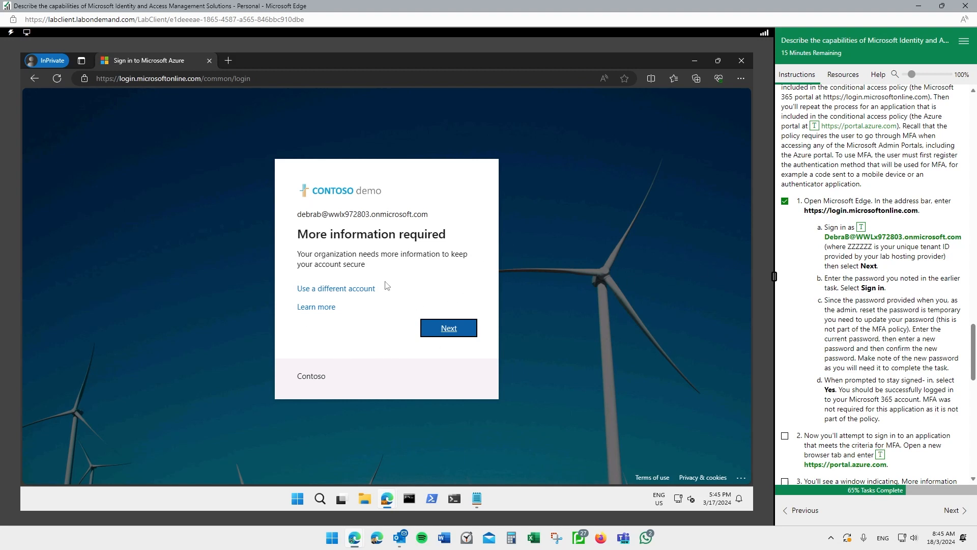
- Continue past 'More information required' and tick lab steps 2 and 3
{"action": "left_click", "coordinate": [463, 324]}
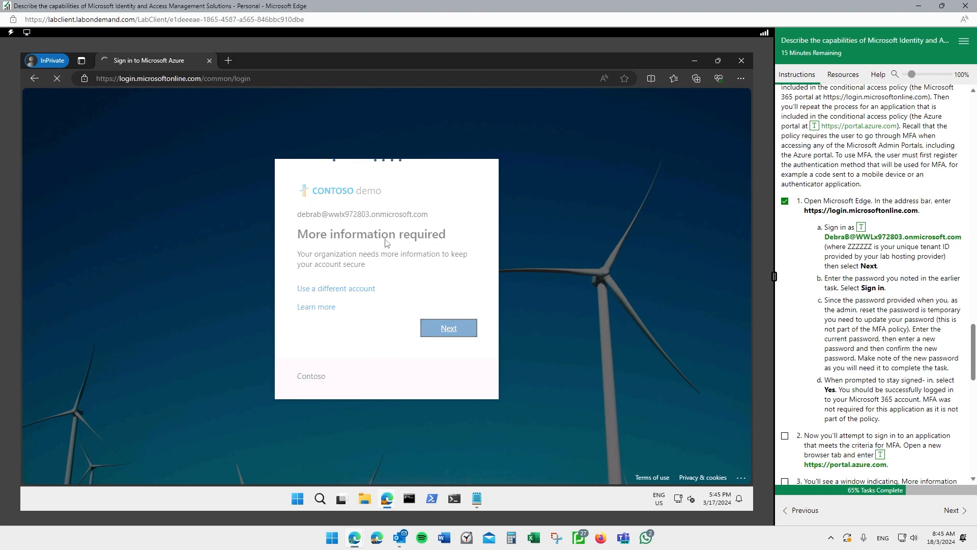
{"action": "scroll", "coordinate": [875, 274], "scroll_direction": "down", "scroll_amount": 2}
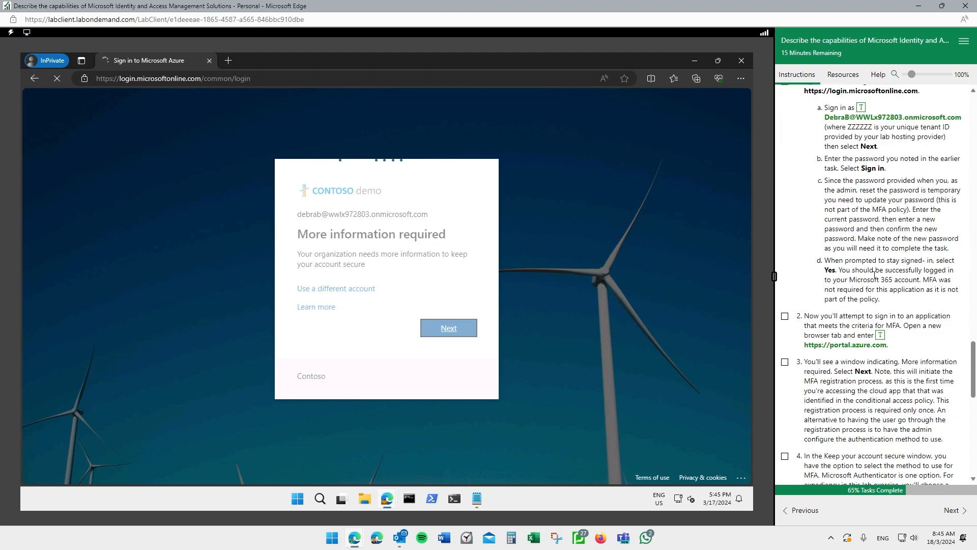
{"action": "left_click", "coordinate": [785, 316]}
{"action": "scroll", "coordinate": [874, 305], "scroll_direction": "down", "scroll_amount": 1}
{"action": "left_click", "coordinate": [786, 302]}
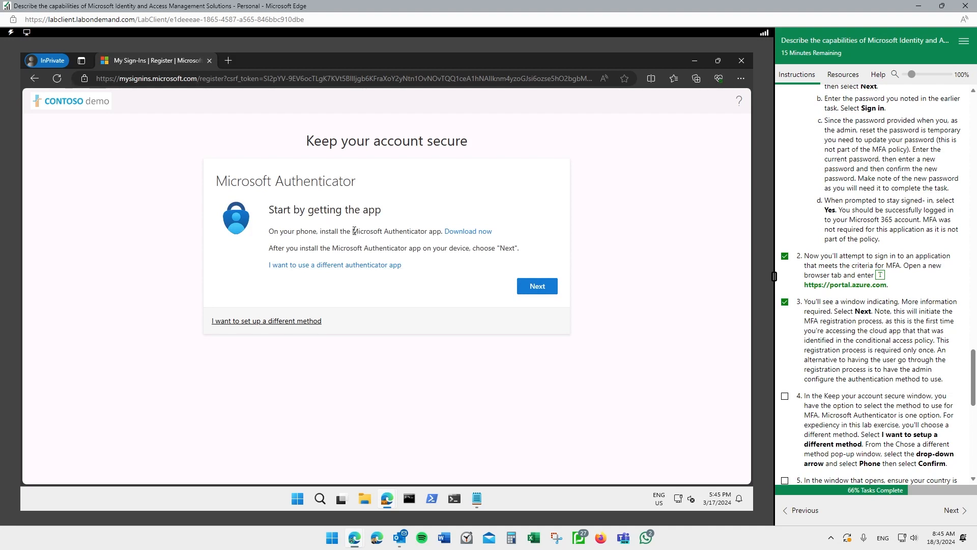
- Advance past the Authenticator get-the-app and set-up-account screens, then choose a different method
{"action": "left_click_drag", "start_coordinate": [353, 231], "coordinate": [427, 232]}
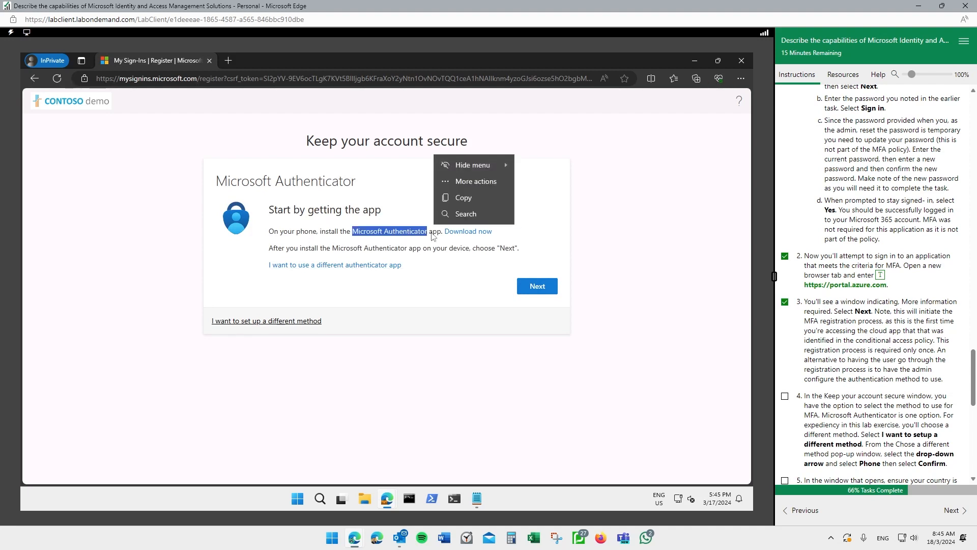
{"action": "left_click", "coordinate": [304, 235]}
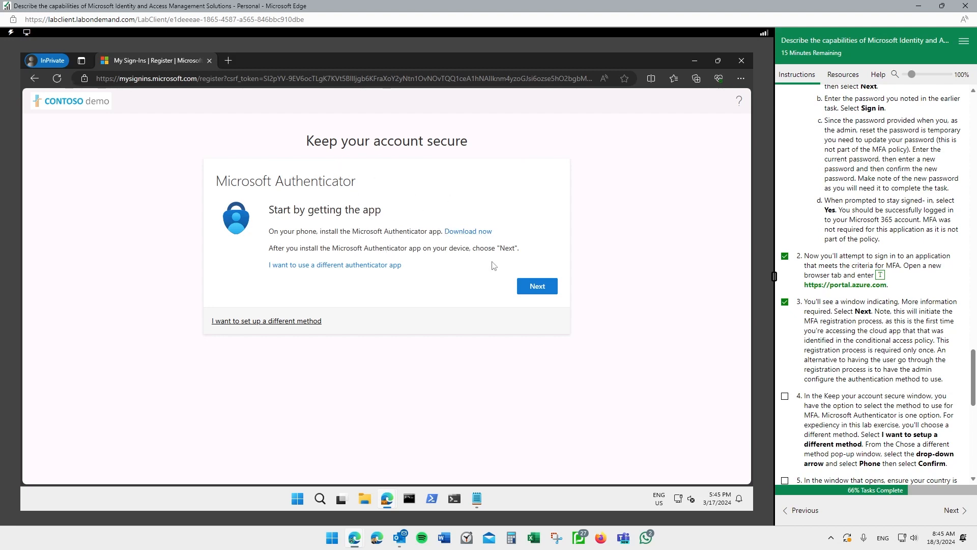
{"action": "left_click", "coordinate": [535, 286]}
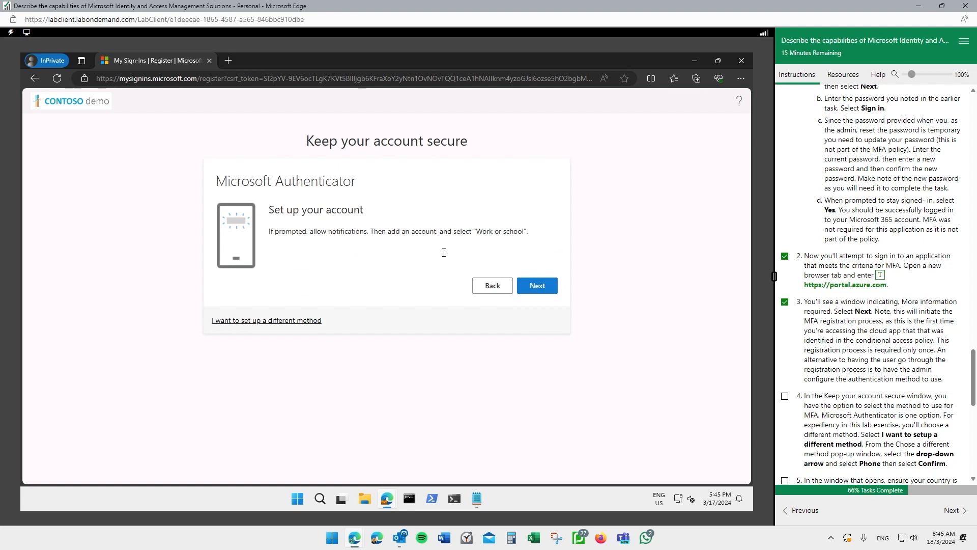
{"action": "left_click", "coordinate": [538, 288]}
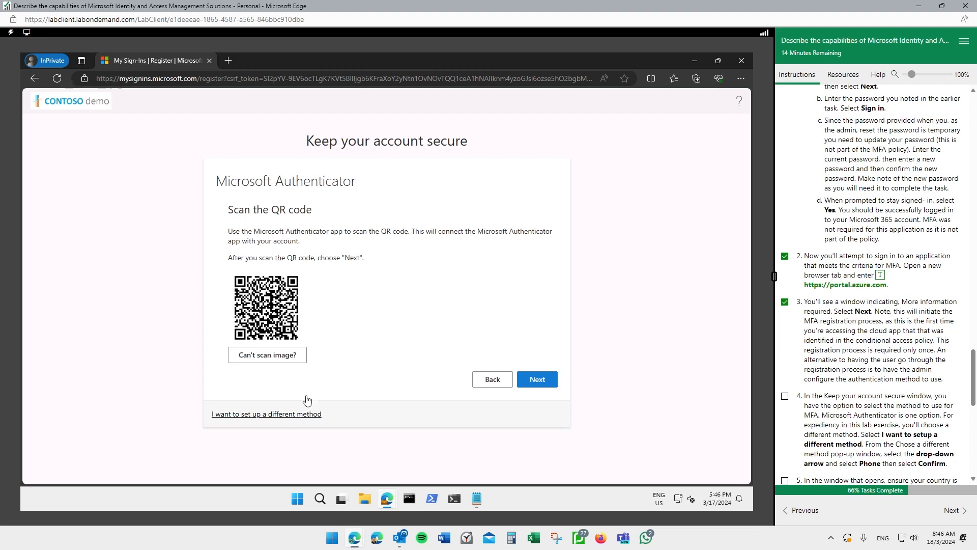
{"action": "left_click", "coordinate": [294, 413]}
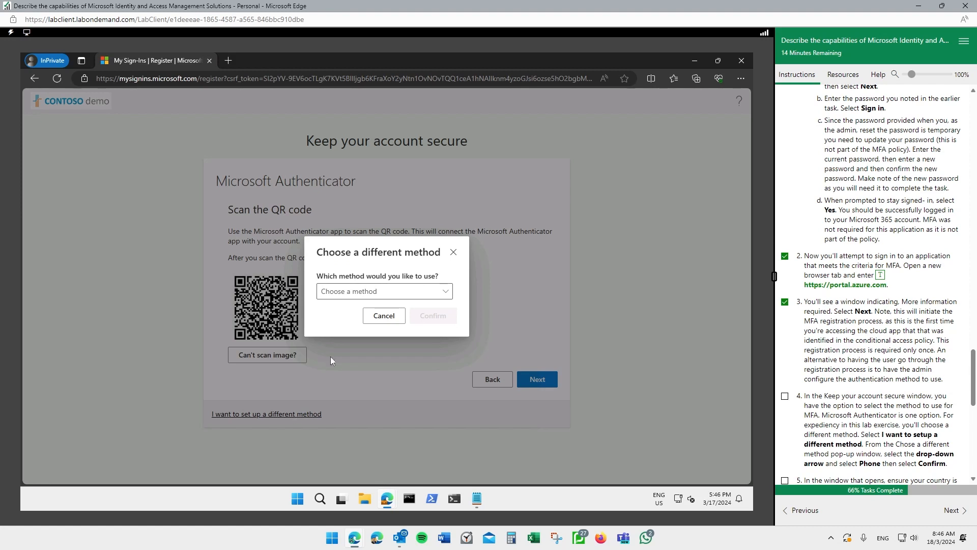
- Switch the verification method from Authenticator to Phone
{"action": "left_click", "coordinate": [433, 294]}
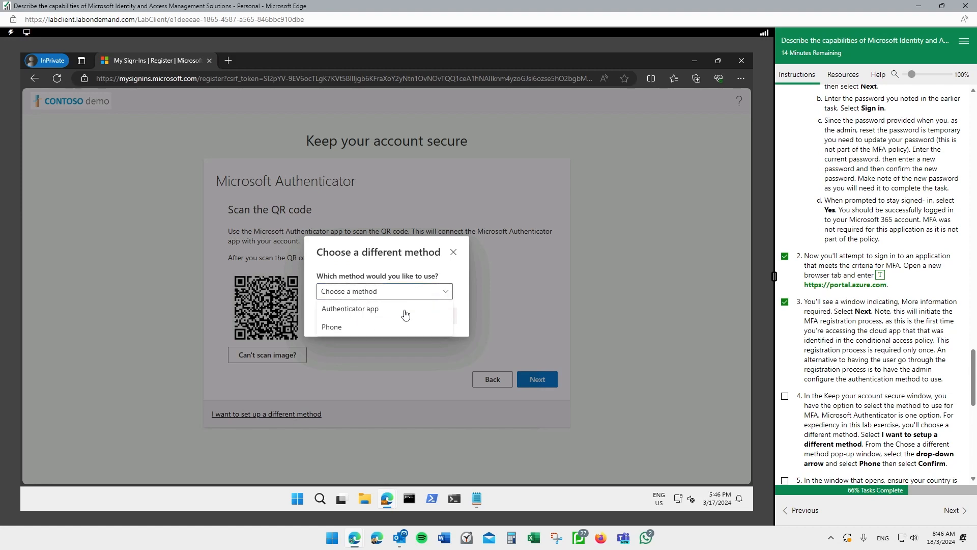
{"action": "left_click", "coordinate": [340, 328]}
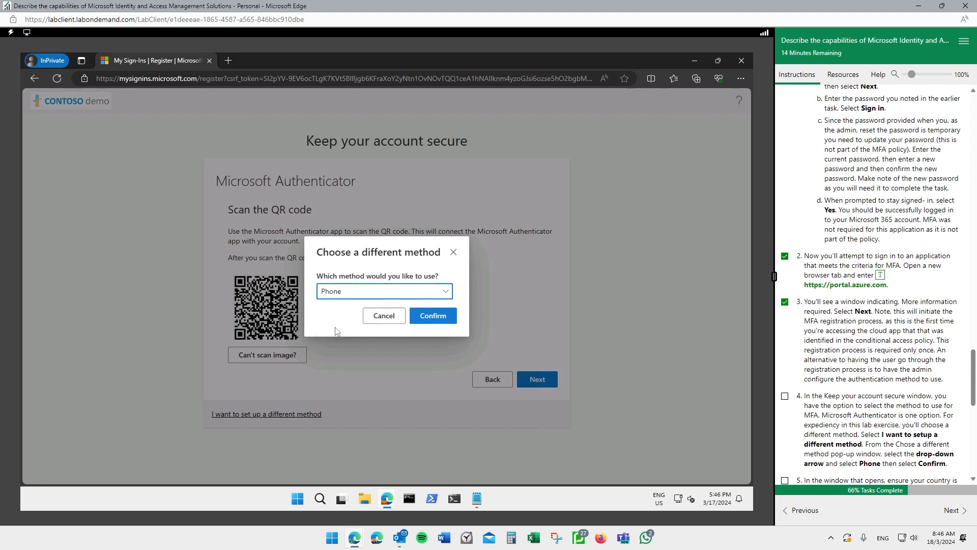
{"action": "left_click", "coordinate": [435, 316]}
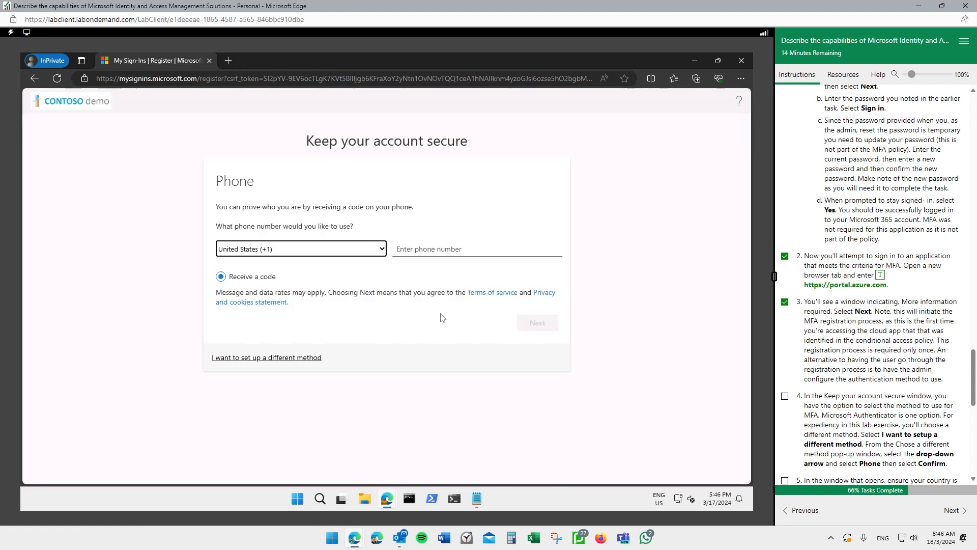
- Pick Malaysia (+60) as the country code and focus the phone number box
{"action": "left_click", "coordinate": [374, 253]}
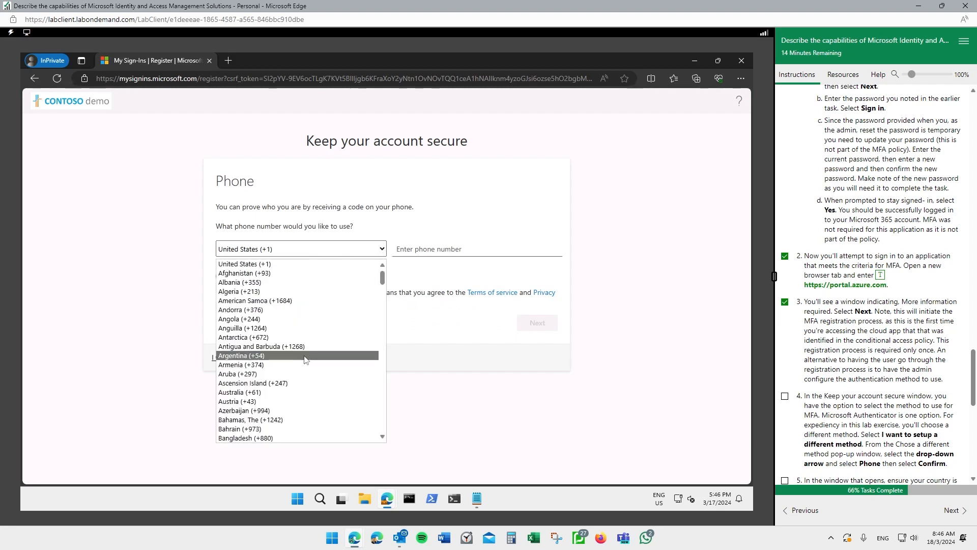
{"action": "scroll", "coordinate": [303, 357], "scroll_direction": "down", "scroll_amount": 3}
{"action": "scroll", "coordinate": [303, 358], "scroll_direction": "down", "scroll_amount": 12}
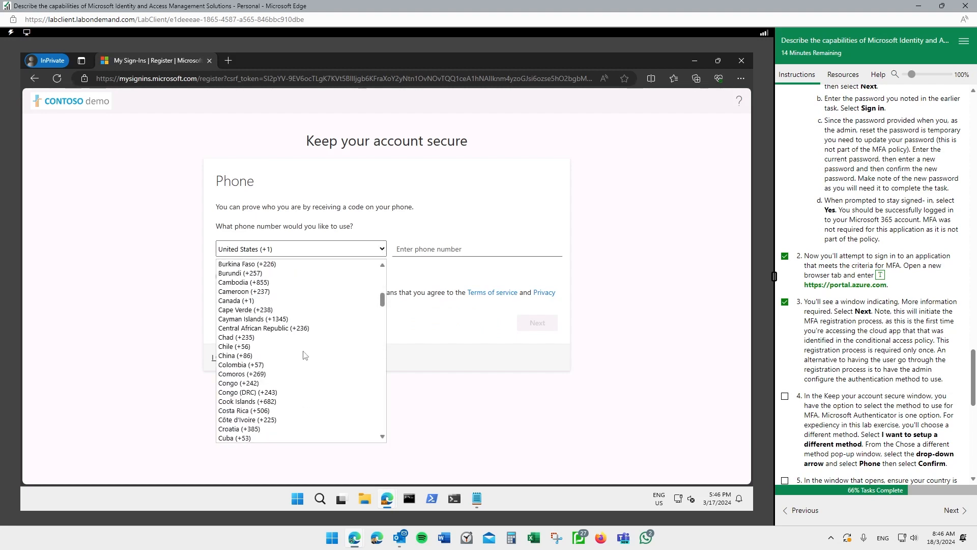
{"action": "scroll", "coordinate": [304, 353], "scroll_direction": "down", "scroll_amount": 11}
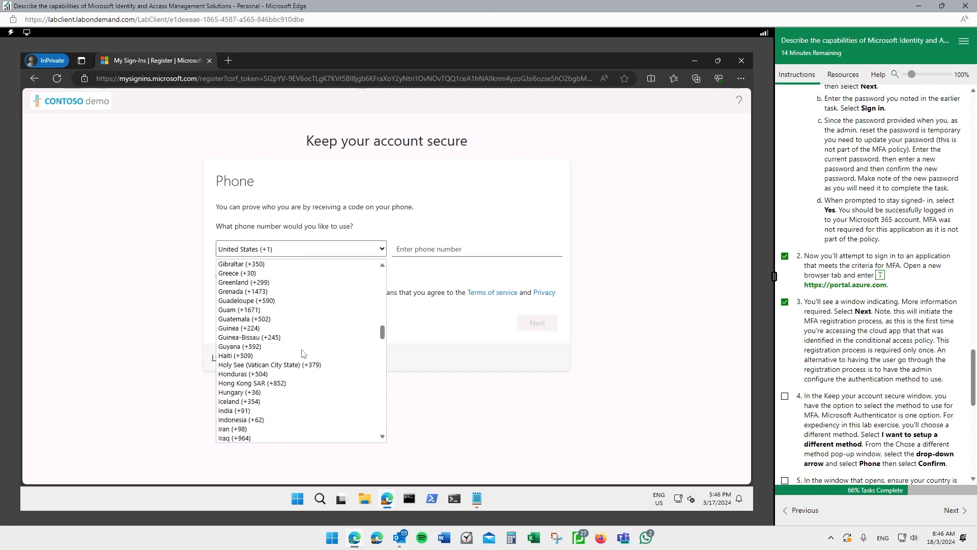
{"action": "scroll", "coordinate": [302, 353], "scroll_direction": "down", "scroll_amount": 7}
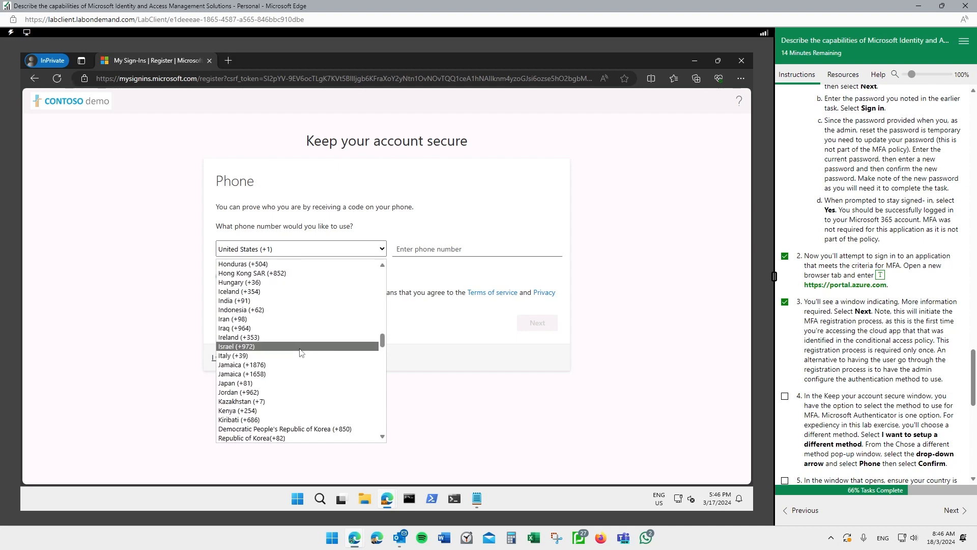
{"action": "scroll", "coordinate": [301, 352], "scroll_direction": "down", "scroll_amount": 4}
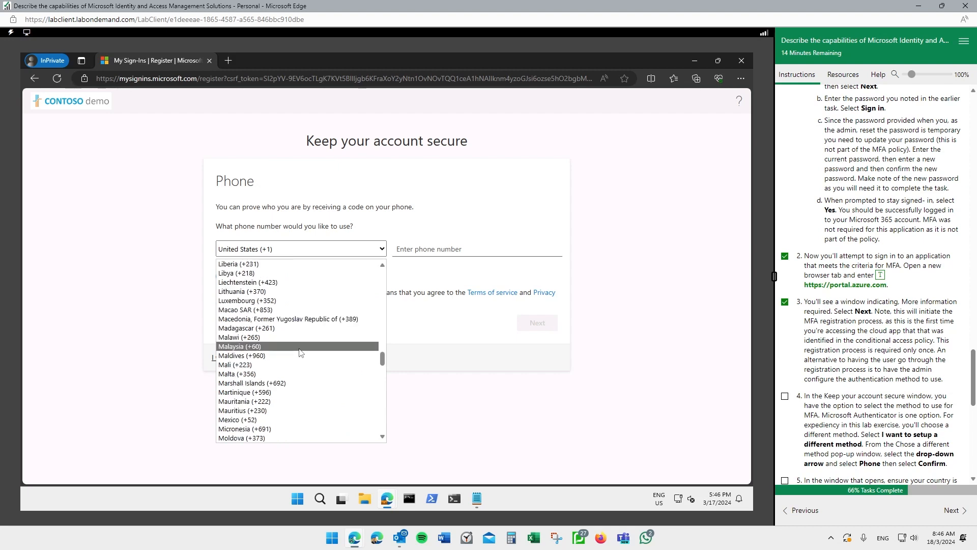
{"action": "scroll", "coordinate": [301, 352], "scroll_direction": "down", "scroll_amount": 4}
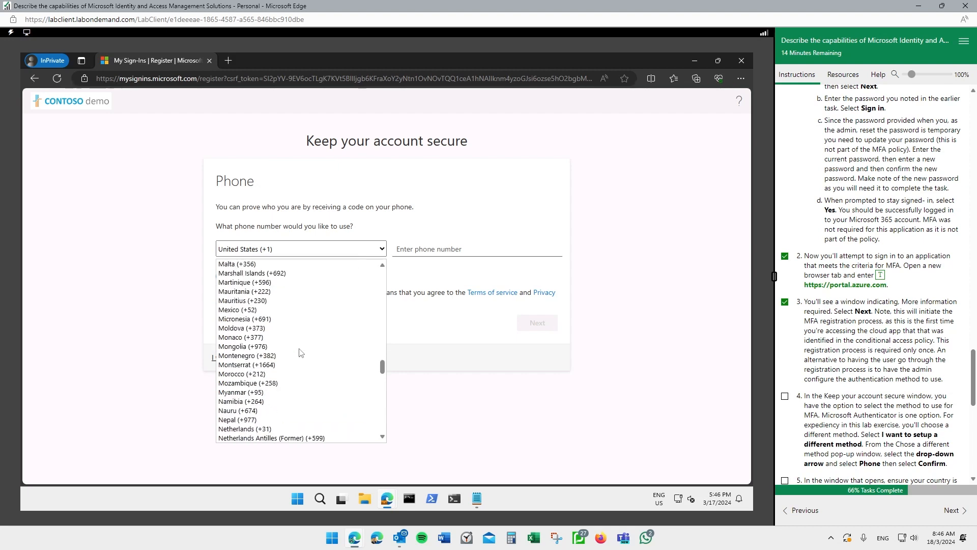
{"action": "scroll", "coordinate": [301, 352], "scroll_direction": "down", "scroll_amount": 4}
{"action": "scroll", "coordinate": [299, 352], "scroll_direction": "up", "scroll_amount": 5}
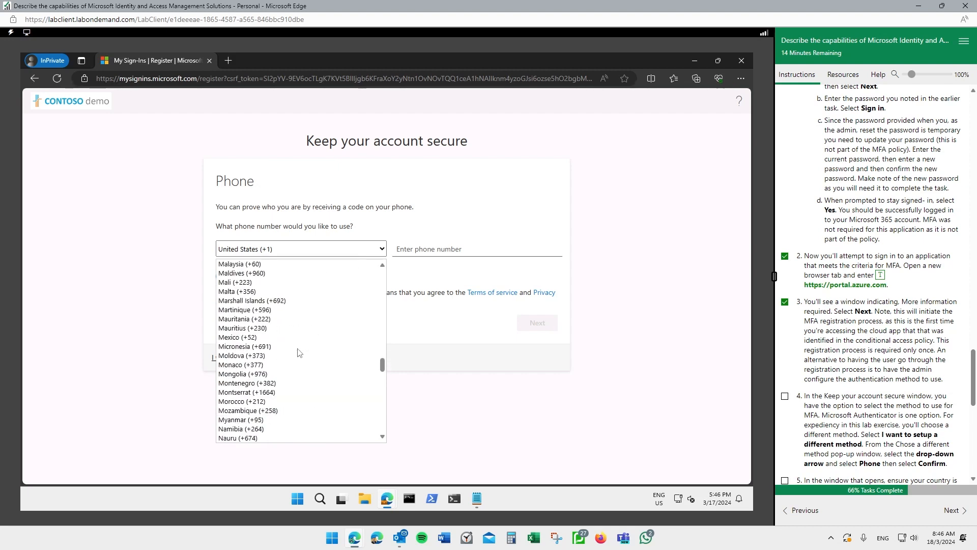
{"action": "scroll", "coordinate": [299, 352], "scroll_direction": "up", "scroll_amount": 2}
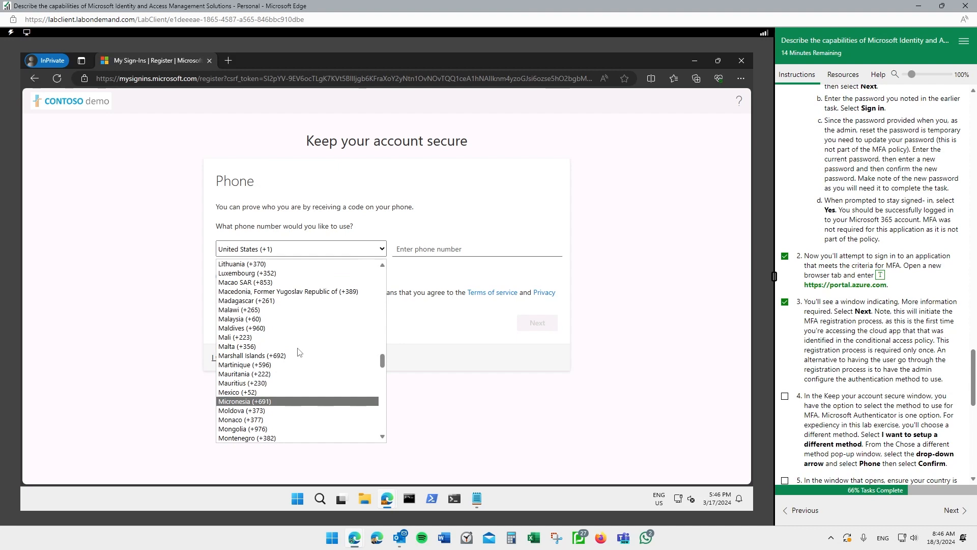
{"action": "left_click", "coordinate": [260, 319]}
{"action": "left_click", "coordinate": [444, 249]}
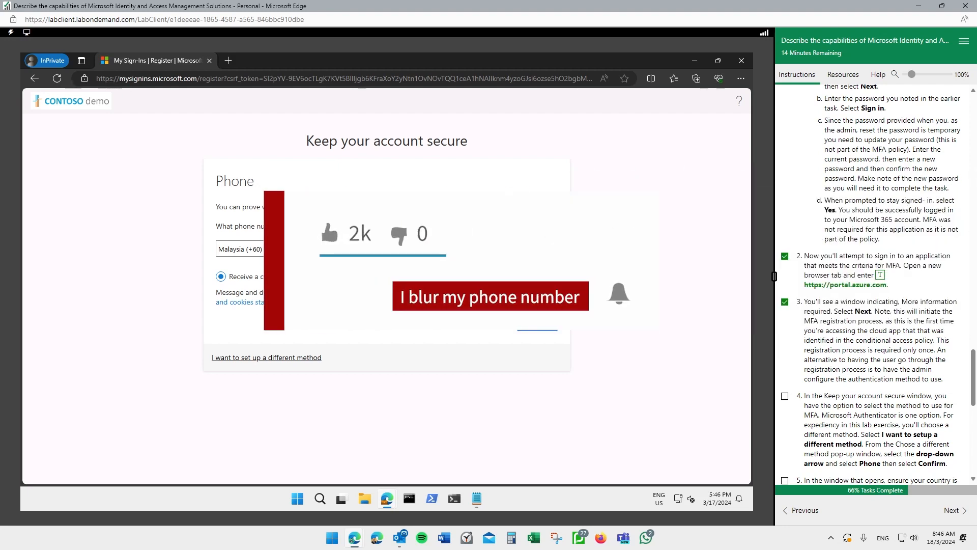
- Request an SMS code, then enter and submit the received verification code
{"action": "left_click", "coordinate": [538, 327]}
{"action": "scroll", "coordinate": [839, 268], "scroll_direction": "down", "scroll_amount": 1}
{"action": "scroll", "coordinate": [838, 268], "scroll_direction": "down", "scroll_amount": 2}
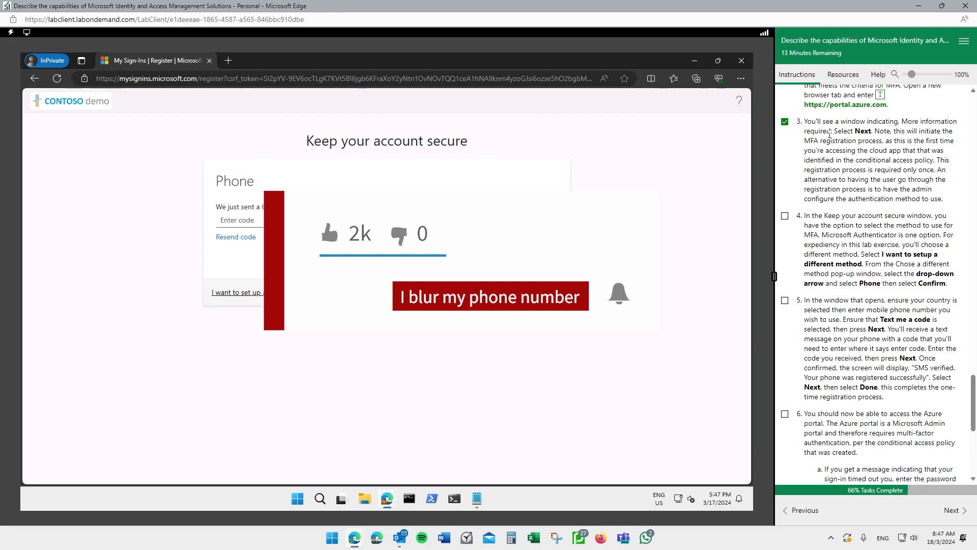
{"action": "left_click", "coordinate": [250, 220]}
{"action": "left_click", "coordinate": [539, 259]}
- Tick lab steps 5, 6 and 7 in the lab instructions
{"action": "left_click", "coordinate": [786, 301]}
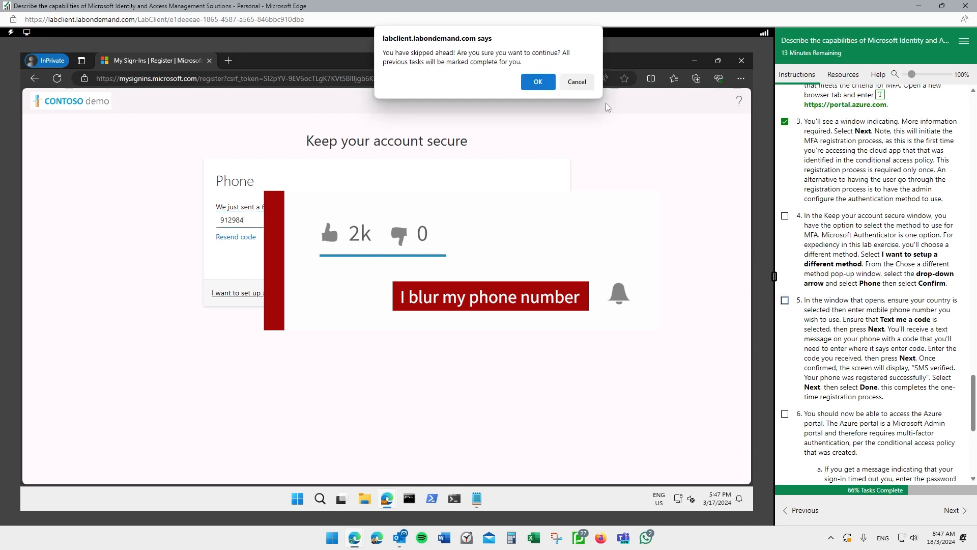
{"action": "left_click", "coordinate": [538, 82]}
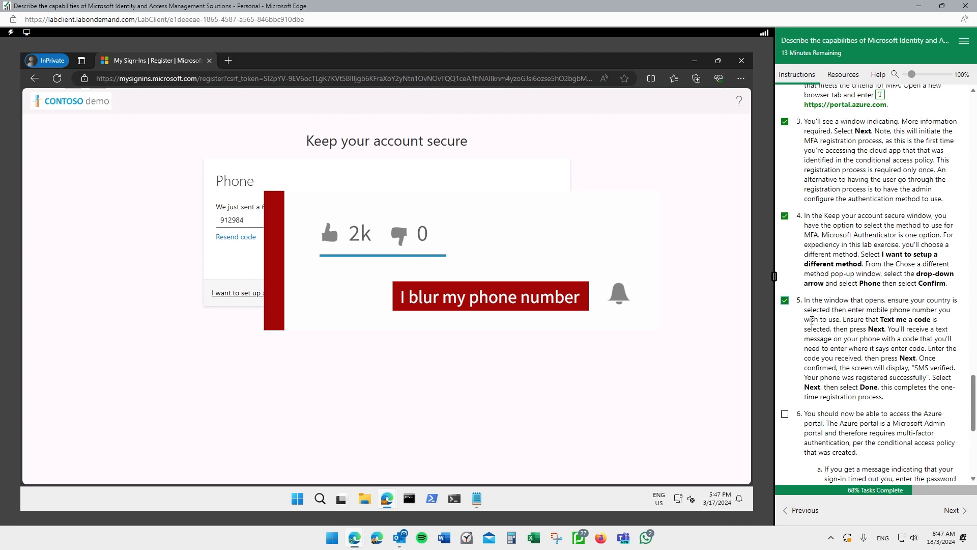
{"action": "scroll", "coordinate": [811, 320], "scroll_direction": "down", "scroll_amount": 2}
{"action": "left_click", "coordinate": [785, 294]}
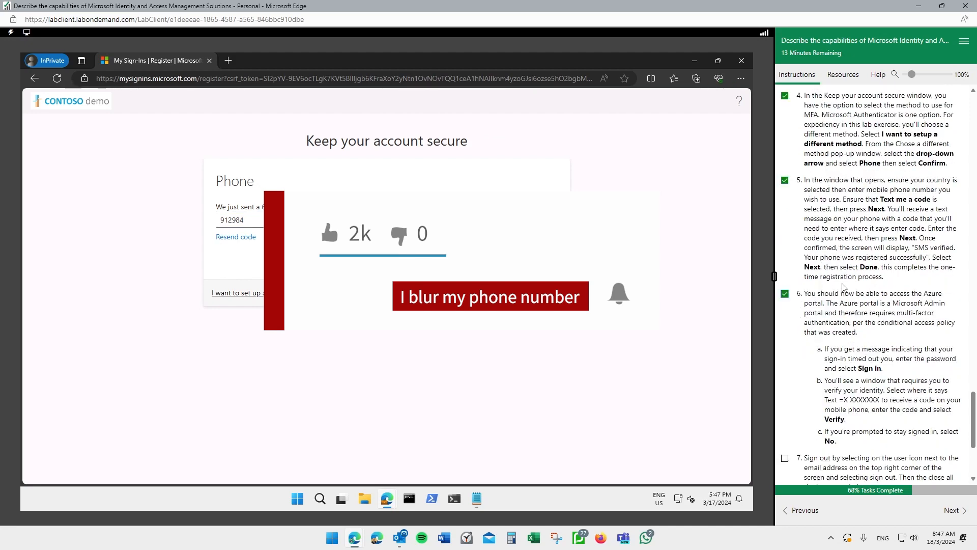
{"action": "scroll", "coordinate": [845, 288], "scroll_direction": "down", "scroll_amount": 2}
{"action": "left_click", "coordinate": [784, 338]}
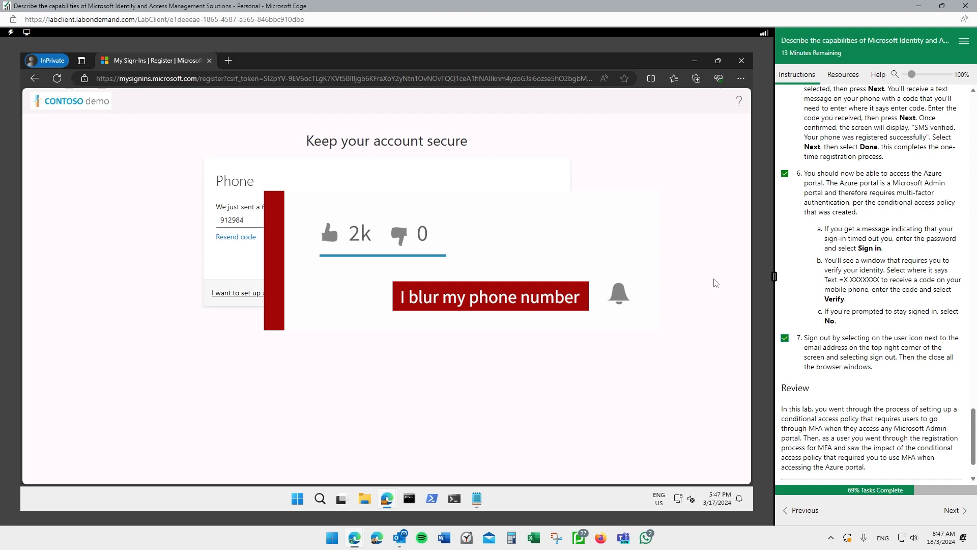
{"action": "scroll", "coordinate": [818, 280], "scroll_direction": "down", "scroll_amount": 1}
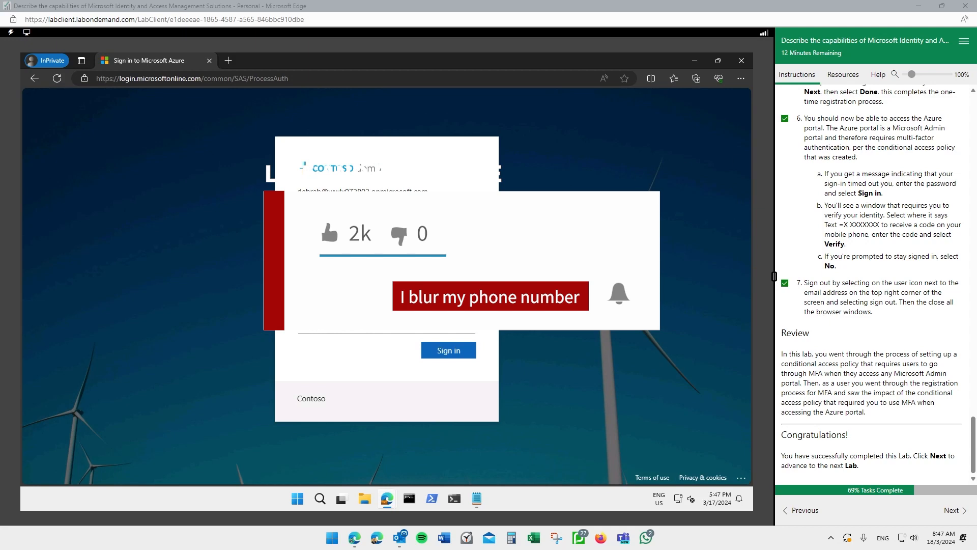
- Return to the Azure sign-in page and submit the temporary password, retrying once
{"action": "key", "text": "alt+Tab"}
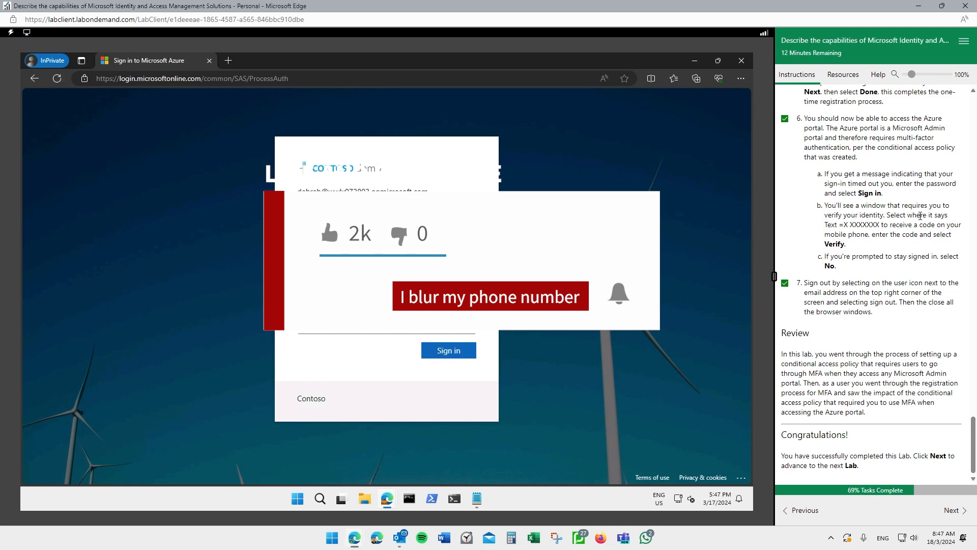
{"action": "scroll", "coordinate": [920, 215], "scroll_direction": "up", "scroll_amount": 15}
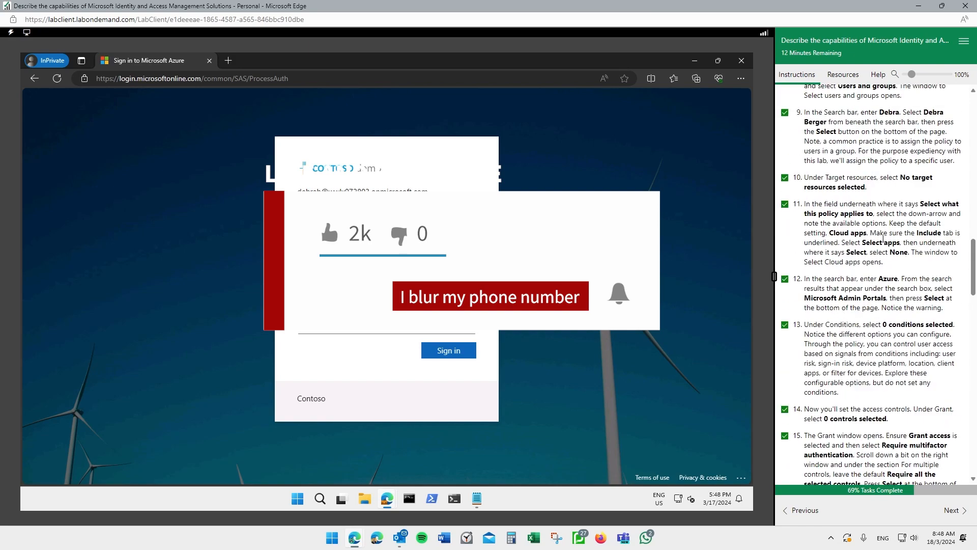
{"action": "scroll", "coordinate": [882, 236], "scroll_direction": "up", "scroll_amount": 10}
{"action": "scroll", "coordinate": [886, 245], "scroll_direction": "down", "scroll_amount": 2}
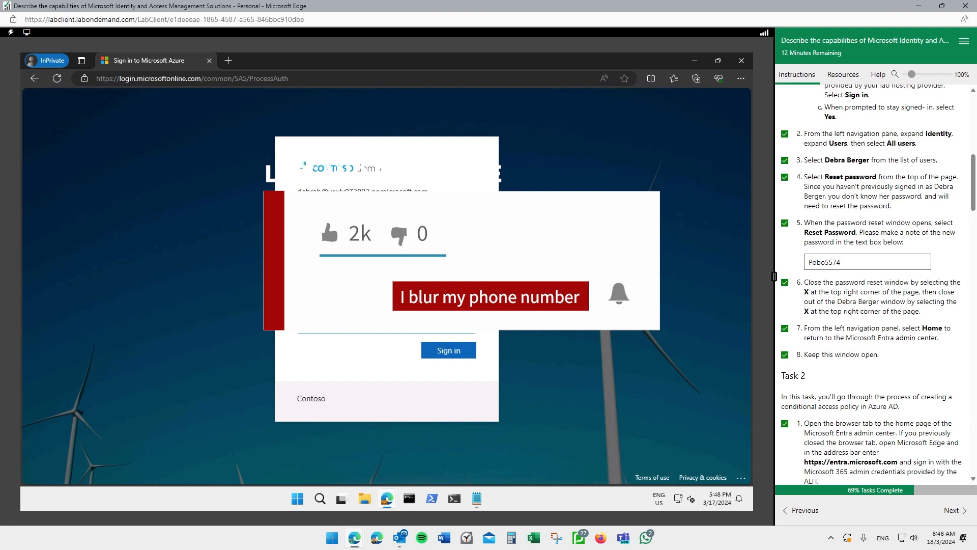
{"action": "left_click", "coordinate": [448, 350]}
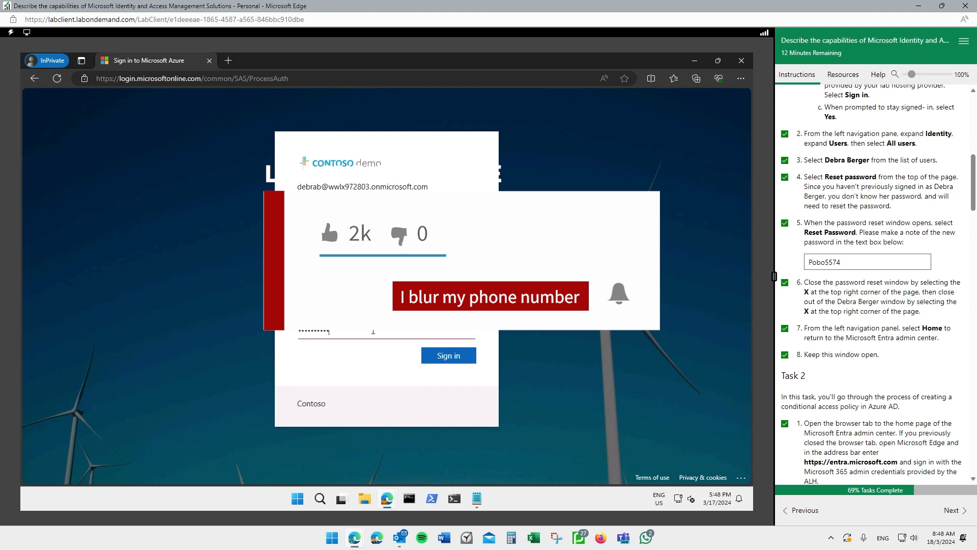
{"action": "left_click", "coordinate": [437, 358]}
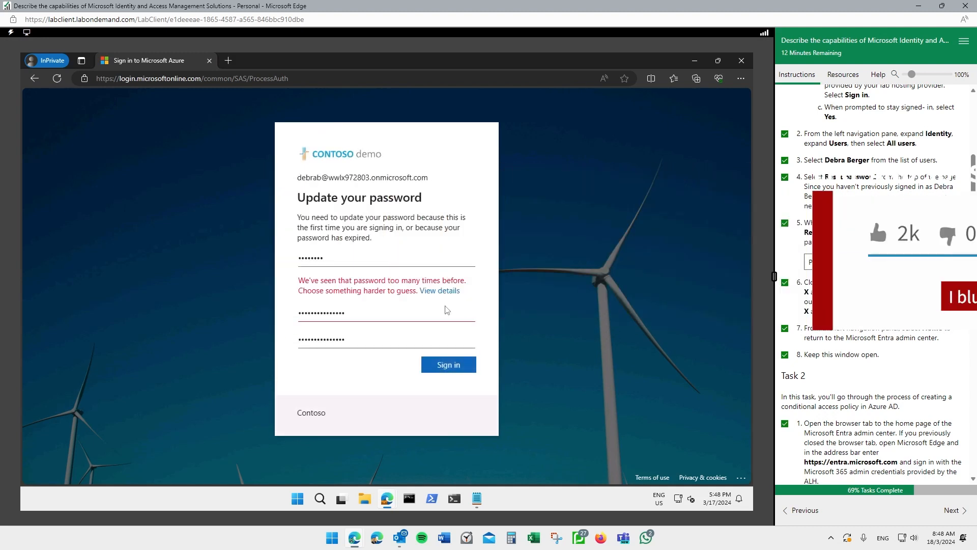
- Replace the rejected password with a stronger one in both new and confirm fields, then submit
{"action": "left_click_drag", "start_coordinate": [354, 312], "coordinate": [261, 302]}
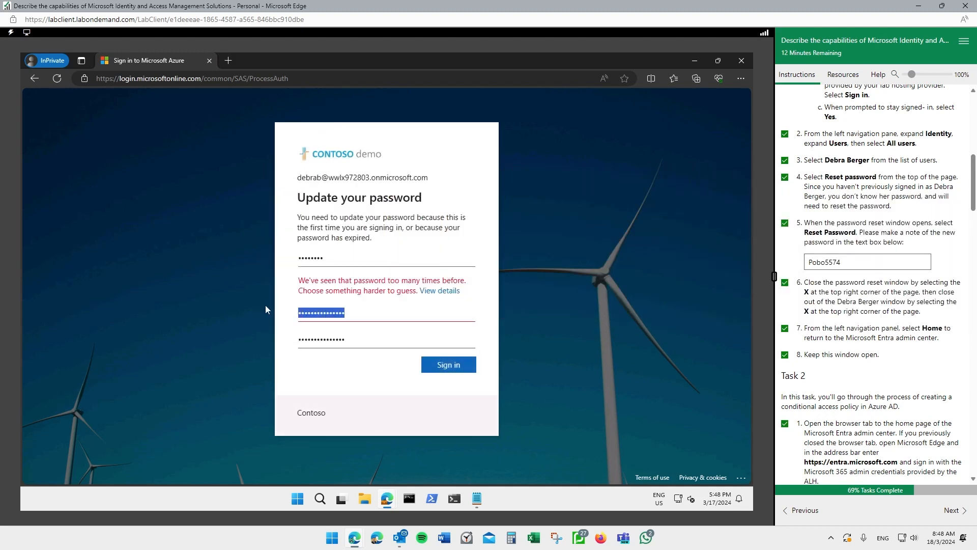
{"action": "left_click", "coordinate": [353, 20]}
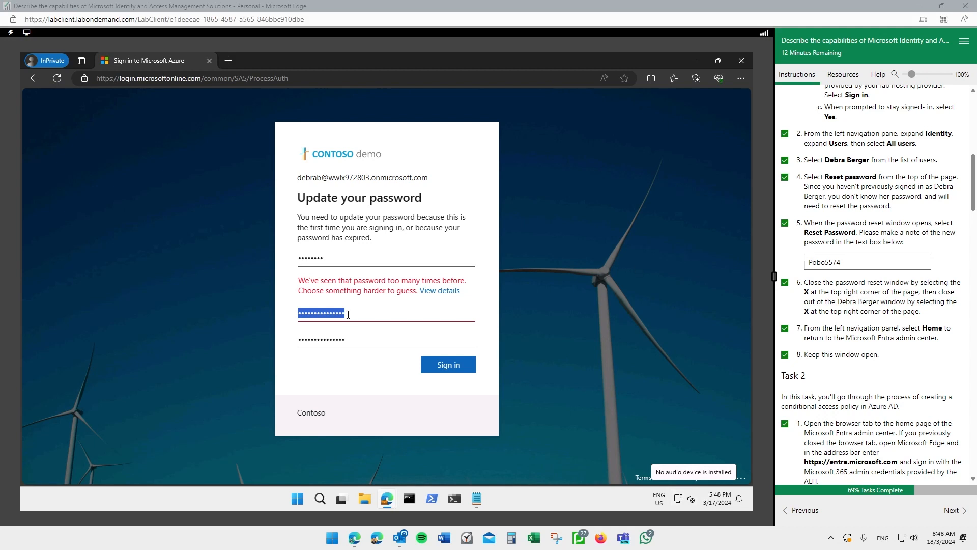
{"action": "left_click", "coordinate": [279, 318]}
{"action": "left_click", "coordinate": [327, 316]}
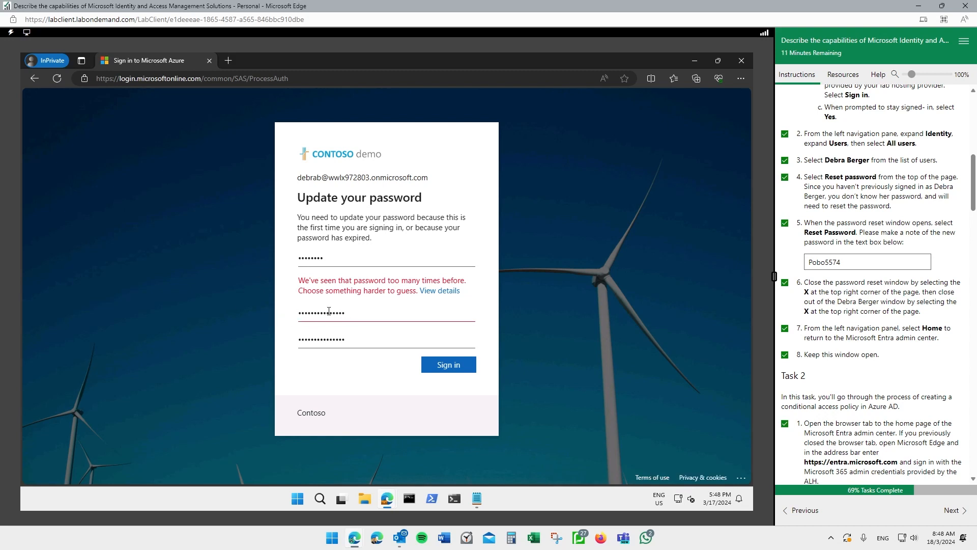
{"action": "left_click_drag", "start_coordinate": [346, 313], "coordinate": [296, 330]}
{"action": "key", "text": "ctrl+v"}
{"action": "key", "text": "ctrl+v"}
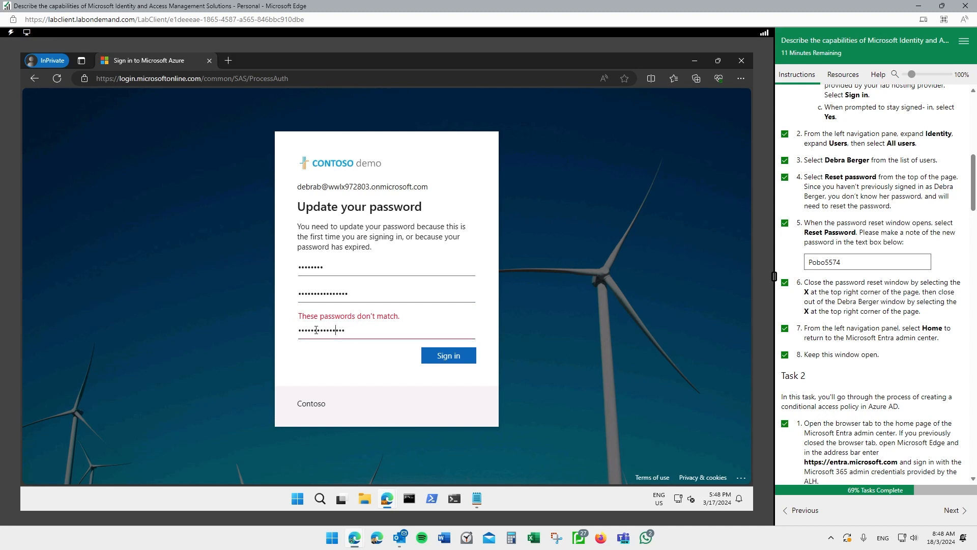
{"action": "left_click_drag", "start_coordinate": [358, 331], "coordinate": [298, 330]}
{"action": "key", "text": "ctrl+v"}
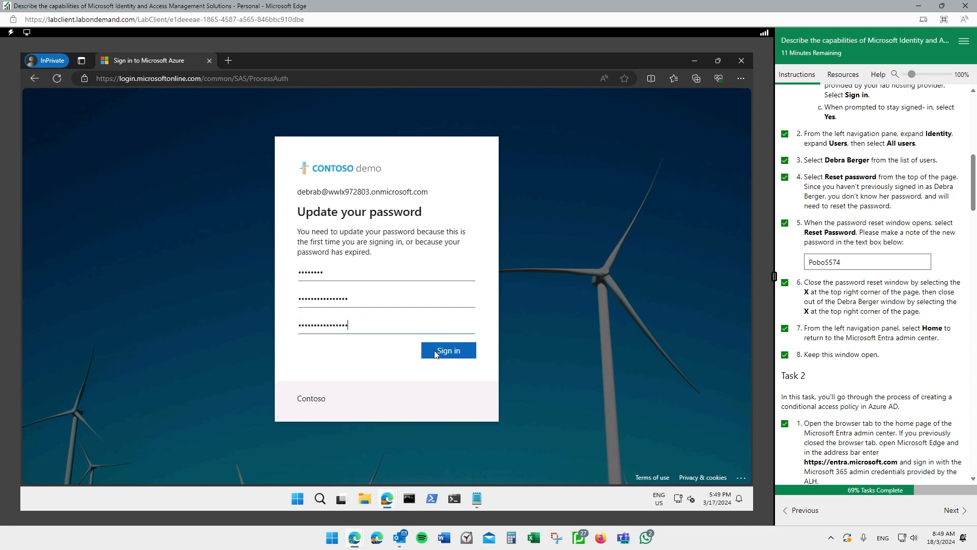
{"action": "left_click", "coordinate": [450, 351]}
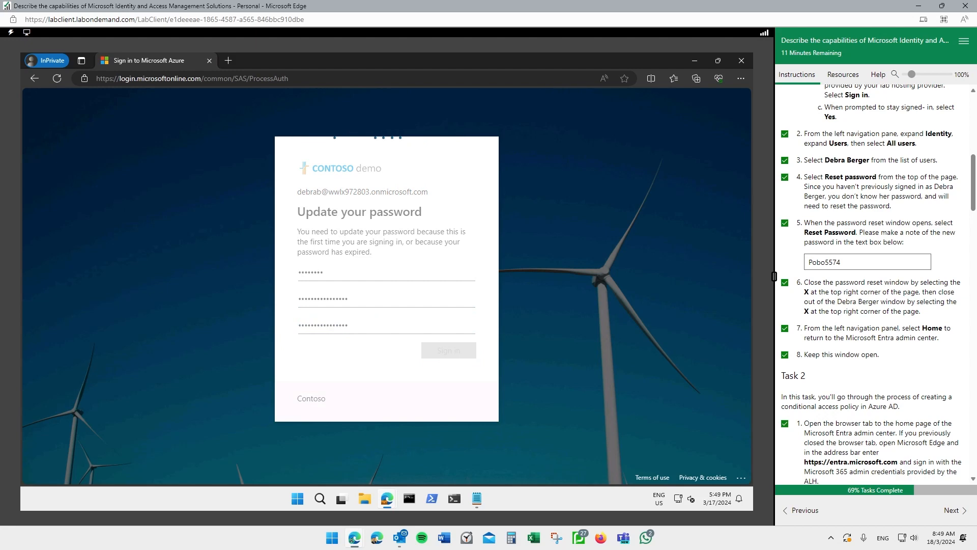
{"action": "double_click", "coordinate": [833, 260]}
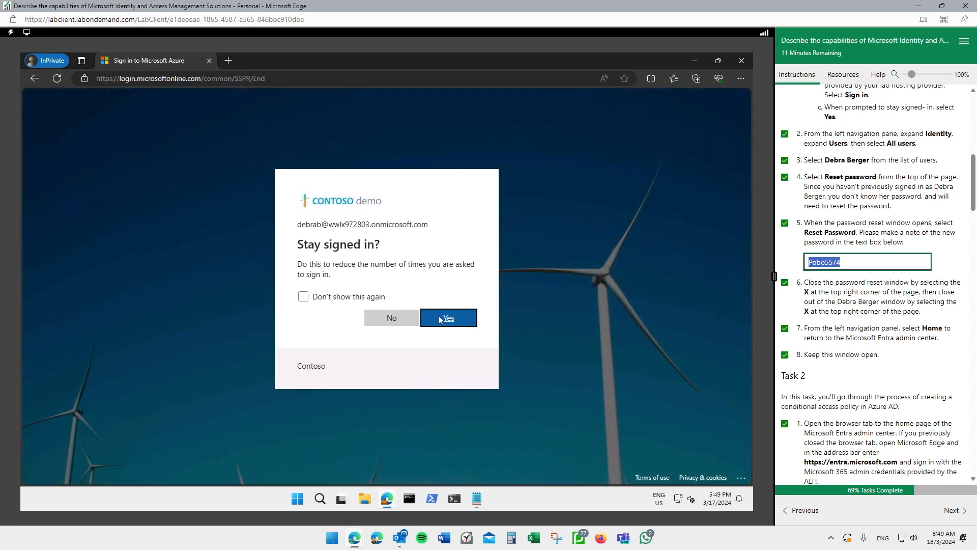
- Answer No to 'Stay signed in?' and land on the Azure portal home
{"action": "left_click", "coordinate": [391, 318]}
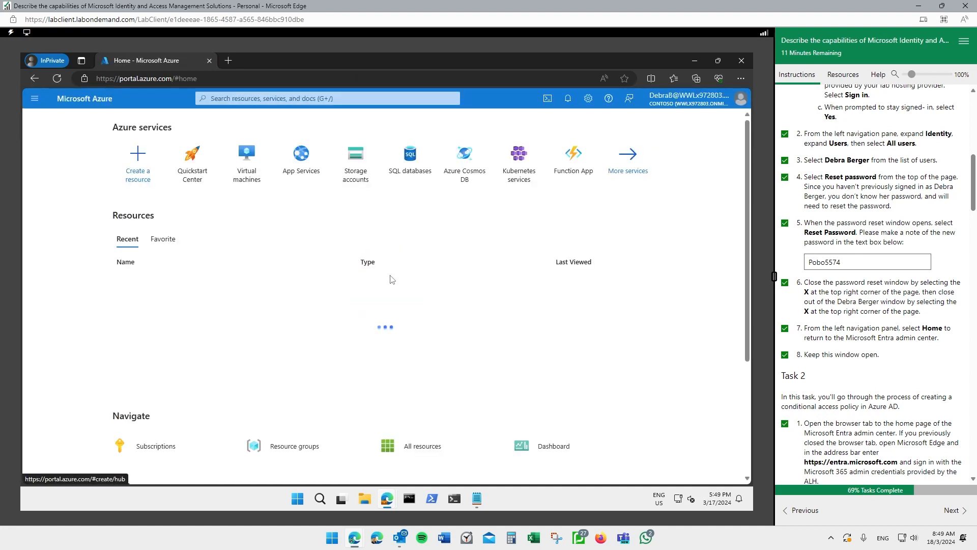
{"action": "scroll", "coordinate": [907, 275], "scroll_direction": "down", "scroll_amount": 6}
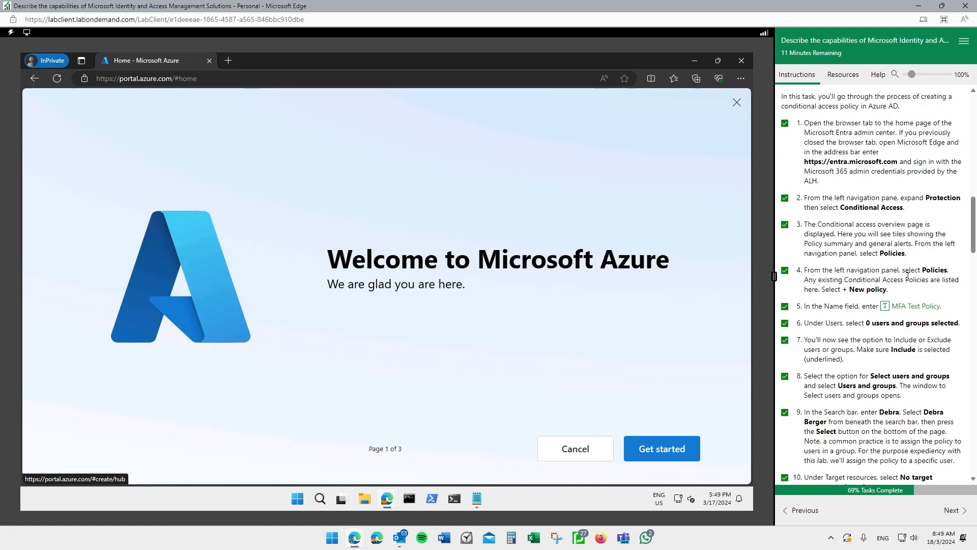